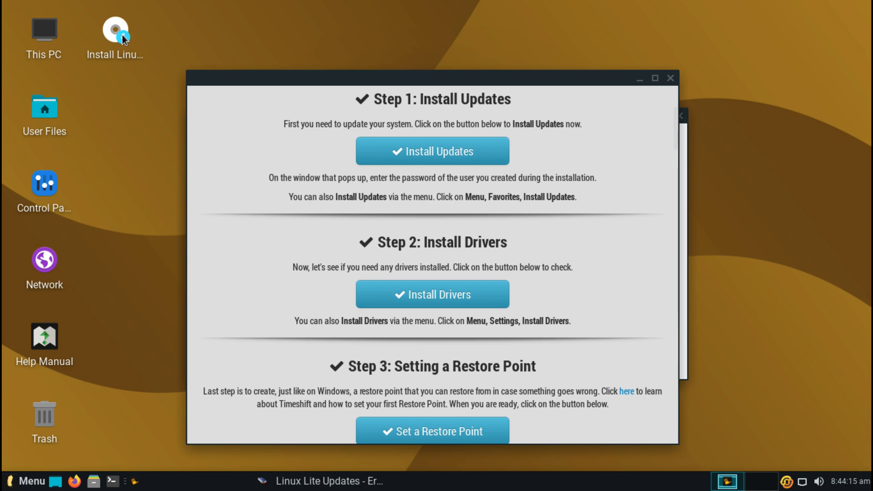
Step: Launch Install Linux Lite, keep English and the default keyboard, and allow downloading updates during installation
double_click(120, 35)
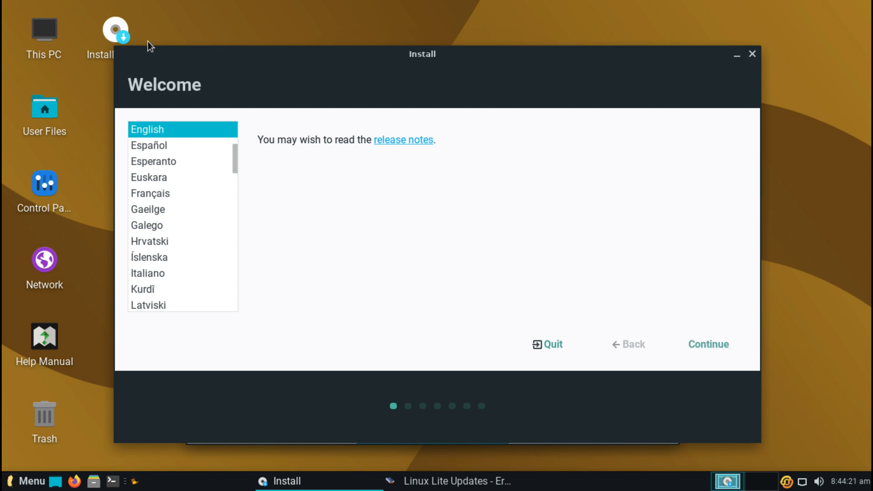
click(700, 344)
click(701, 344)
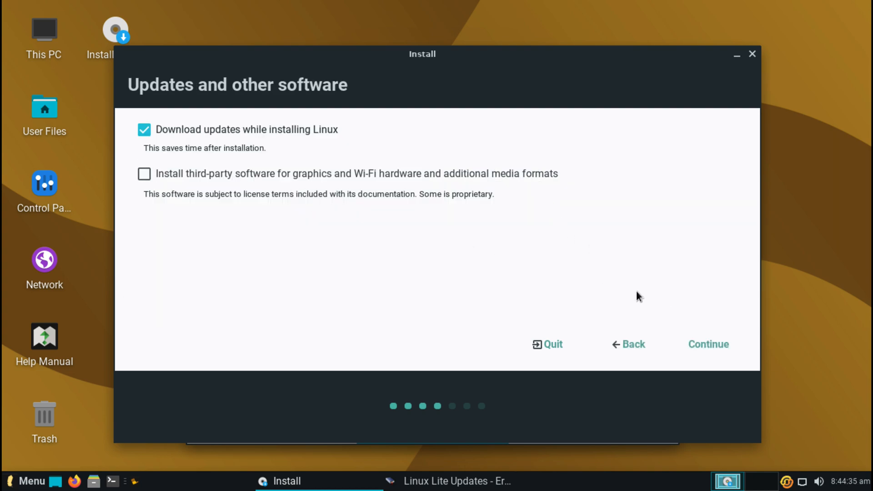
click(686, 344)
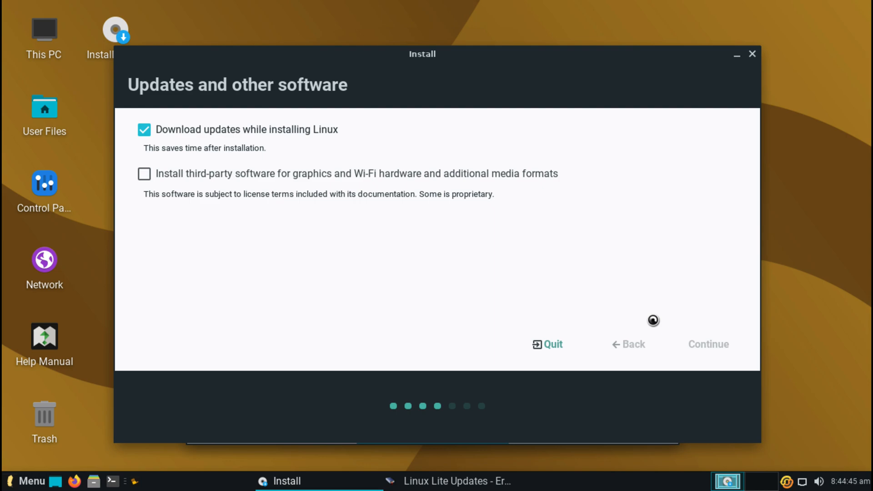
drag(526, 55, 546, 164)
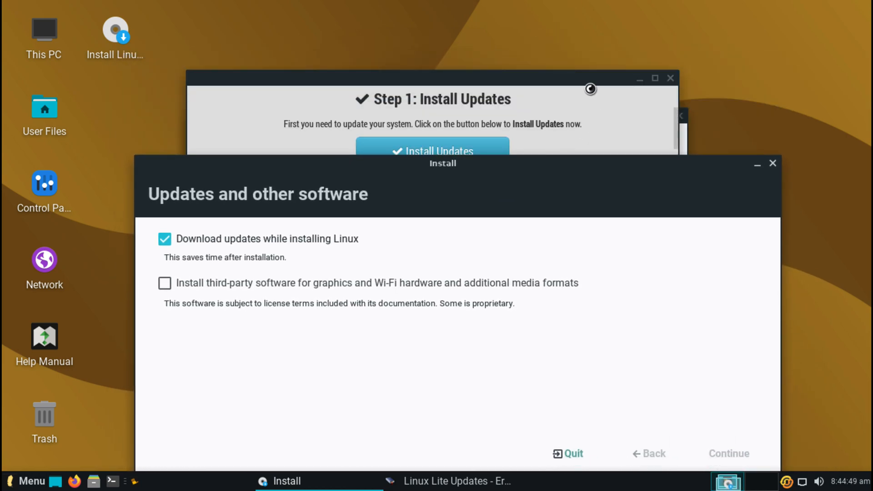
Step: Close the Linux Lite welcome and update error-log windows and move the installer back into place
click(590, 88)
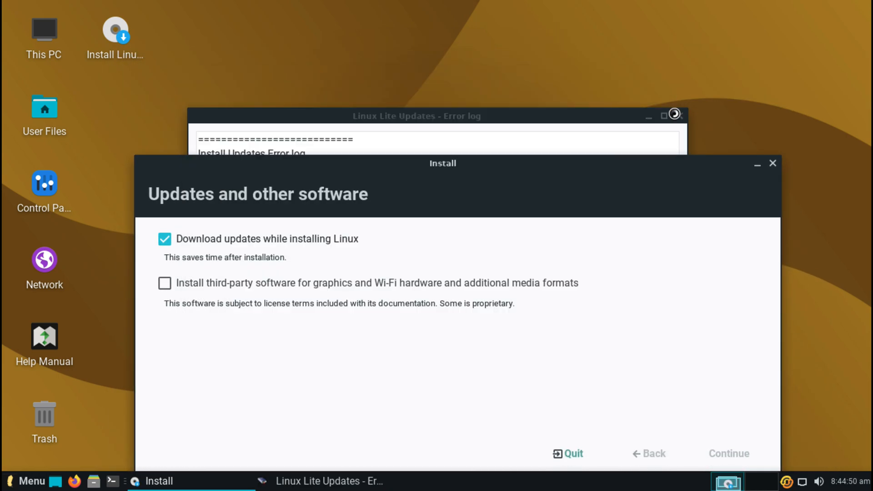
click(670, 78)
click(682, 118)
drag(588, 177, 591, 65)
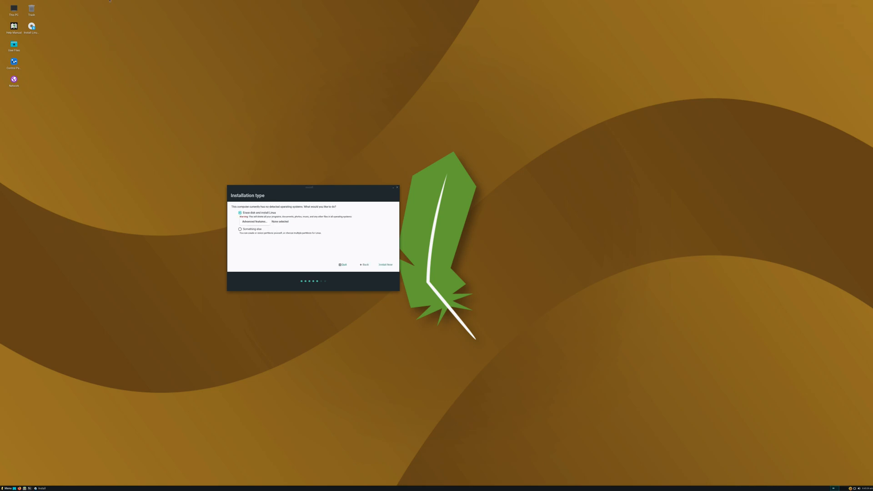
Step: Keep 'Erase disk and install Linux' selected and choose Install Now
key(ctrl+a)
click(192, 155)
drag(293, 187, 275, 191)
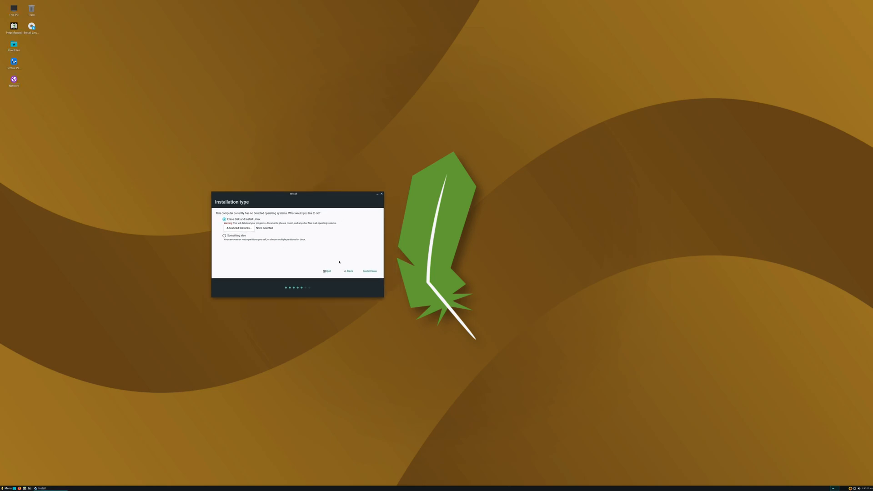
click(370, 271)
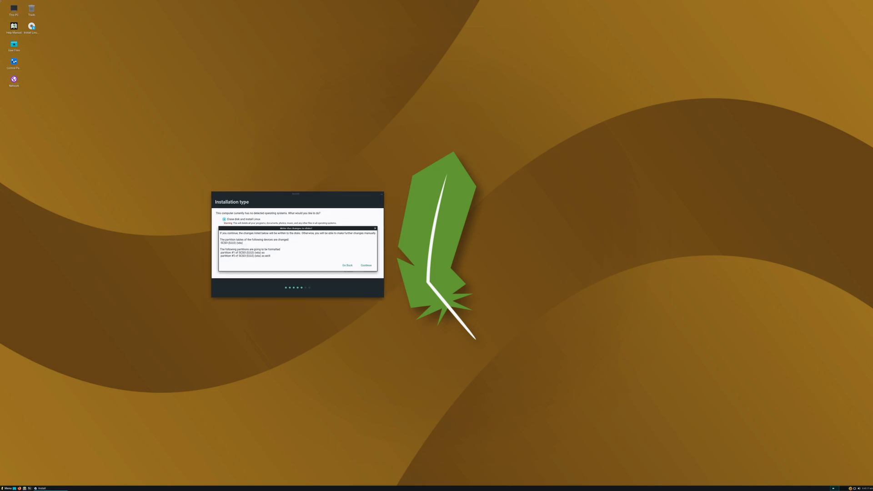
Step: Dismiss the guest application menu and bring up VMware Fusion's host menu bar
click(125, 1)
key(super)
key(Escape)
click(102, 3)
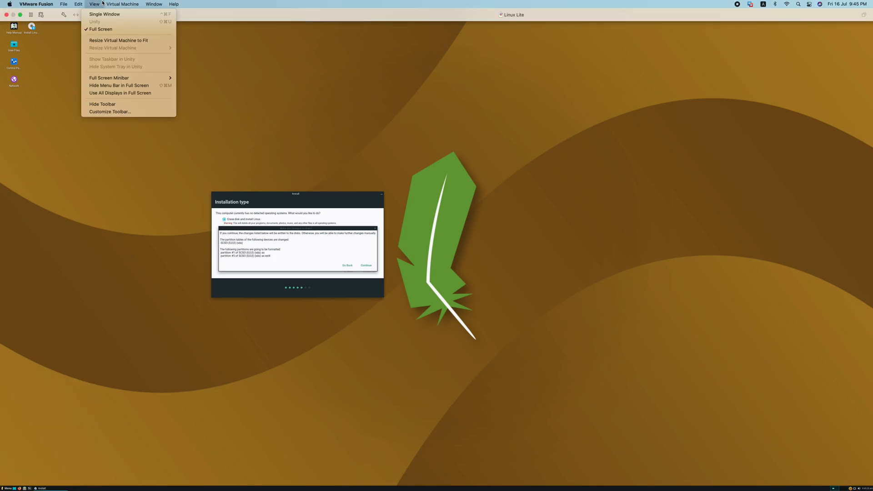
Step: Uncheck 'Use full resolution for Retina display' in the virtual machine's Display settings
click(52, 17)
click(64, 15)
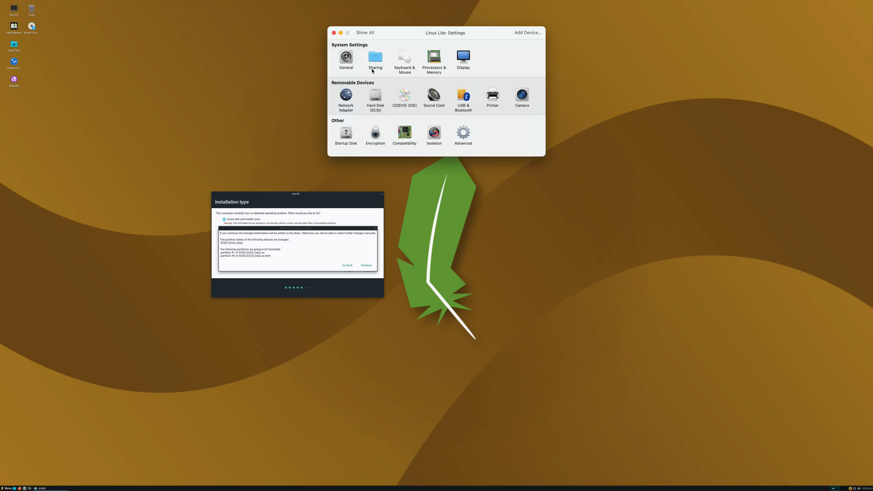
click(463, 58)
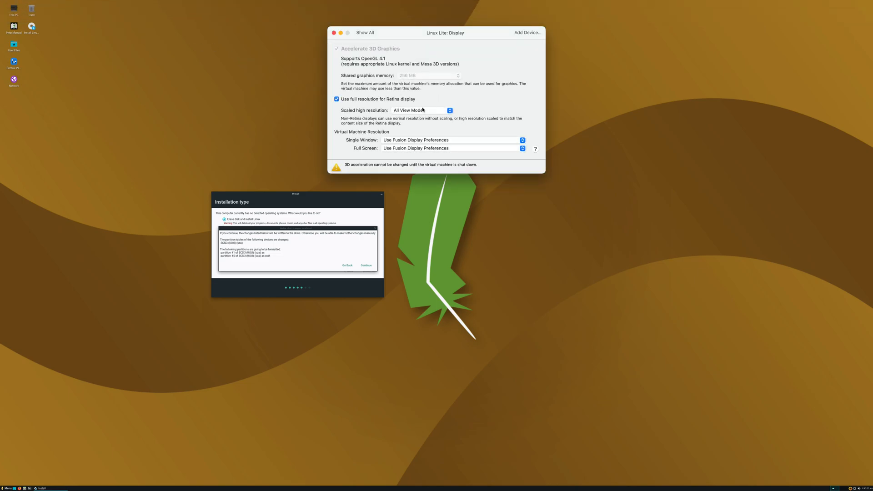
click(361, 99)
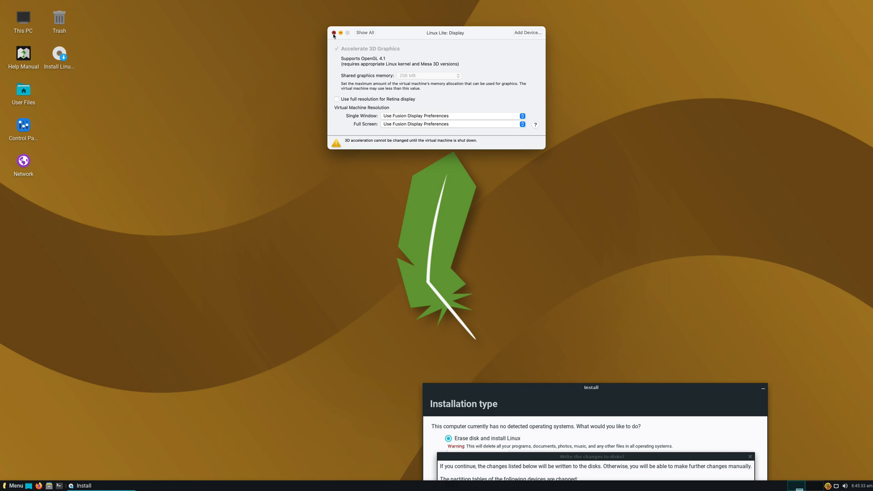
click(334, 33)
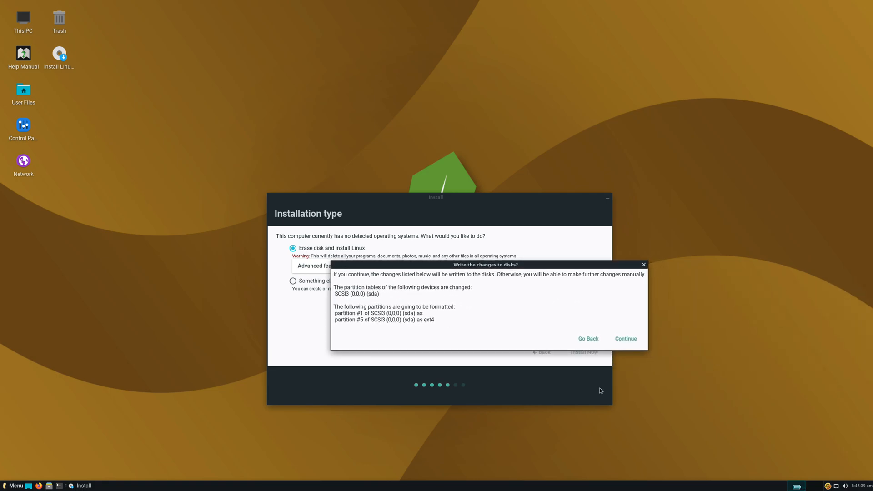
Step: Confirm writing the partition changes to disk and accept Singapore as the time zone
click(627, 339)
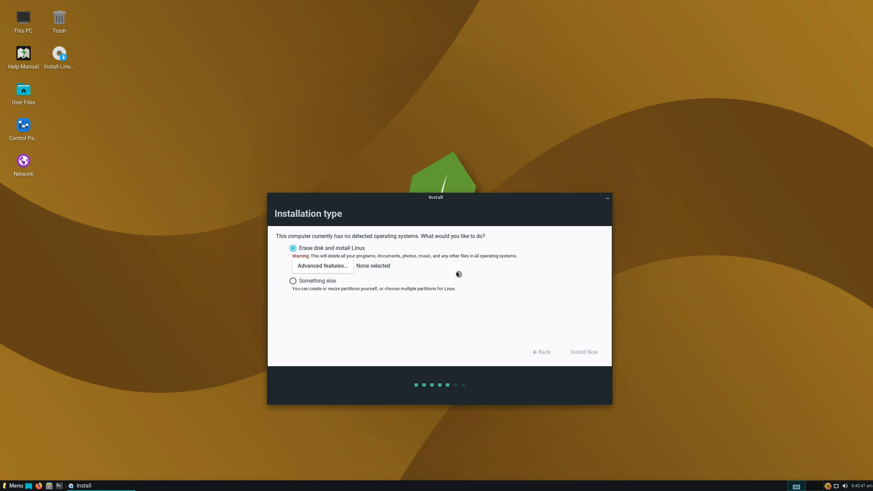
drag(451, 200, 397, 164)
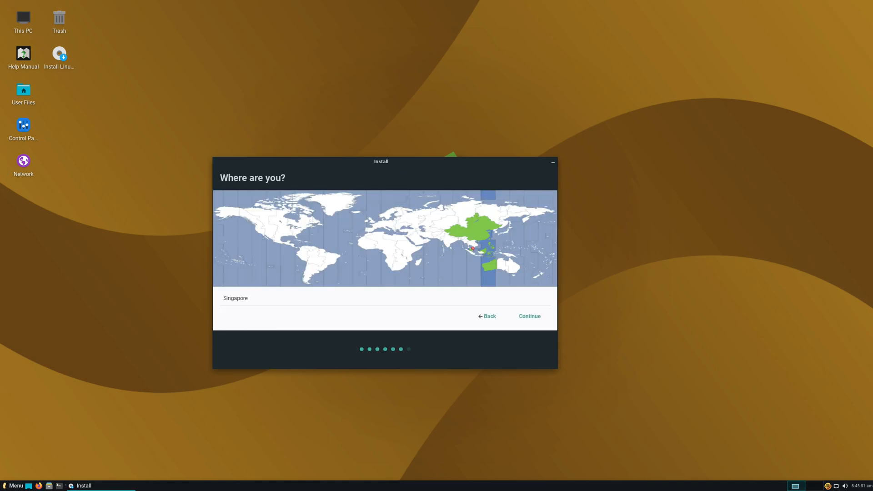
click(528, 315)
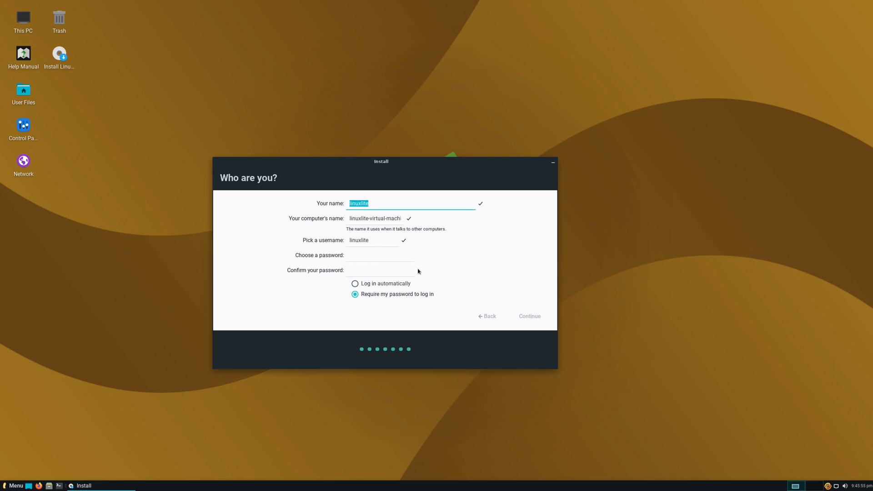
Step: Create the user account with a name and password, set automatic login, and start installing
text(Quirky Tech)
click(391, 255)
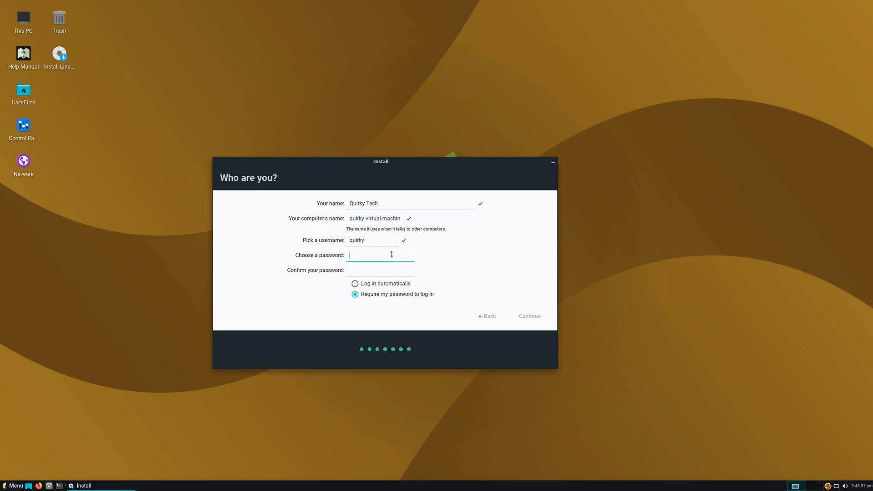
click(386, 272)
click(379, 284)
click(527, 316)
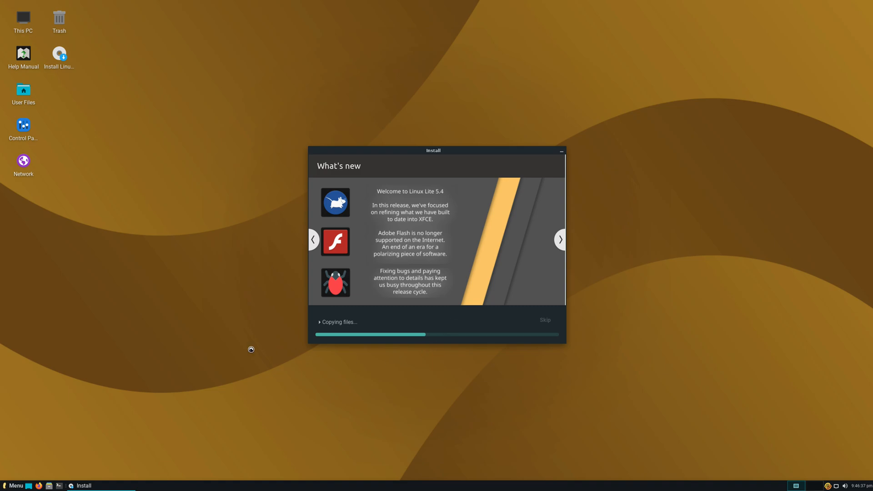
Step: Open Task Manager from the System category of the application menu
click(16, 486)
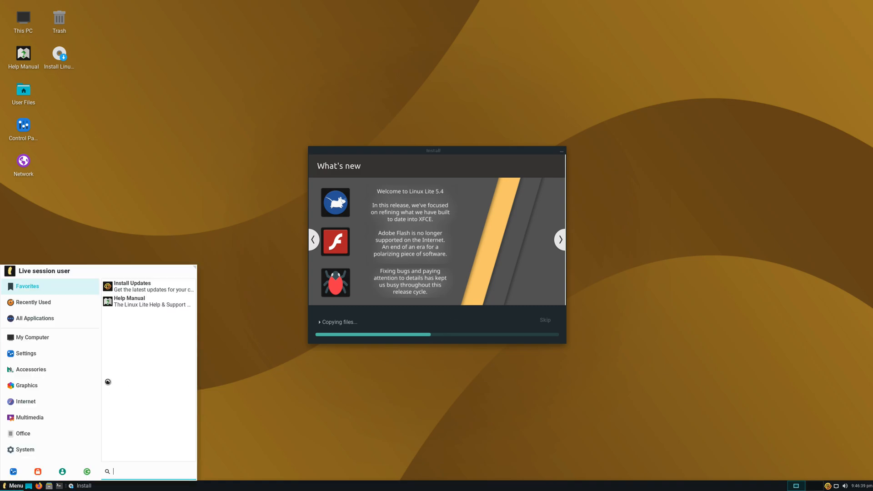
click(57, 382)
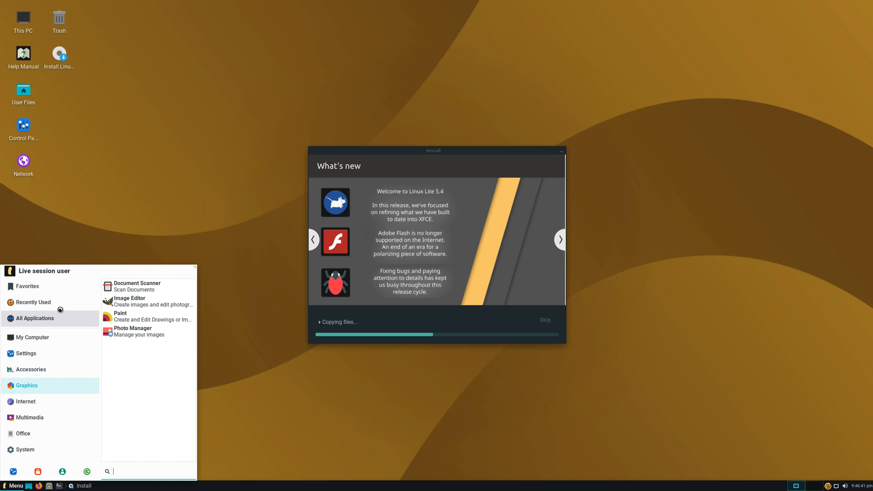
click(49, 281)
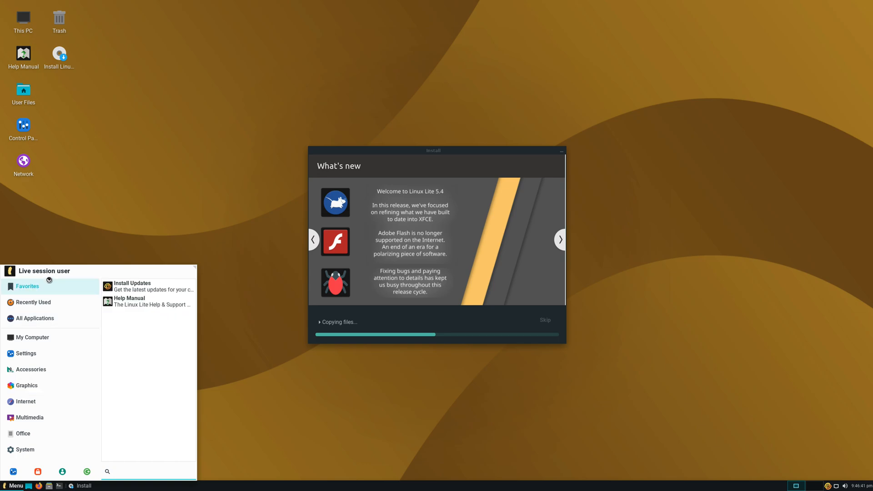
click(57, 449)
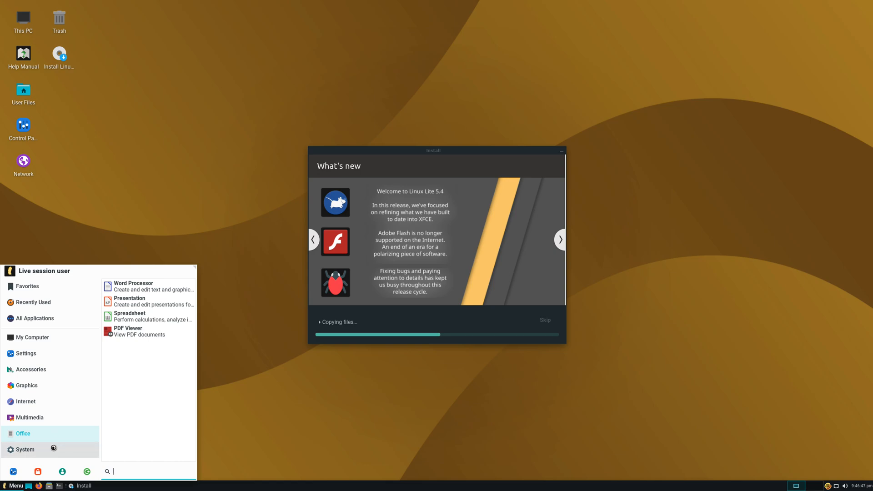
click(139, 389)
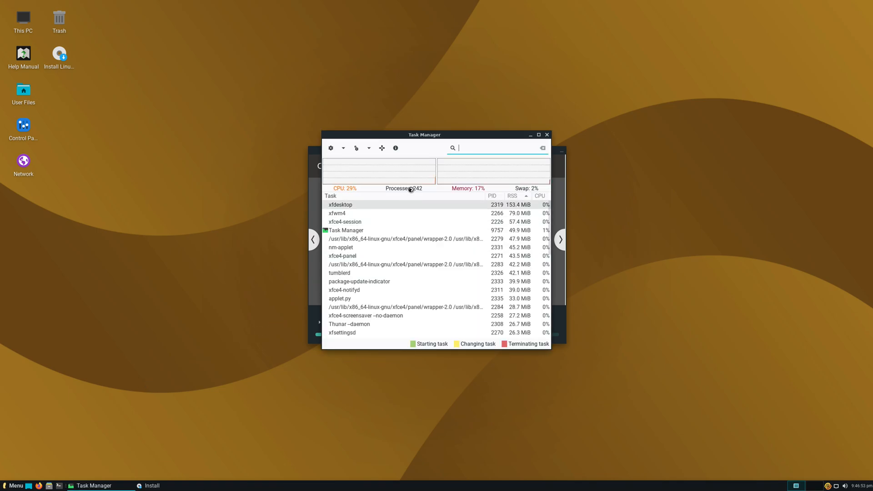
Step: Move Task Manager off the installer, then close it
drag(441, 135, 132, 156)
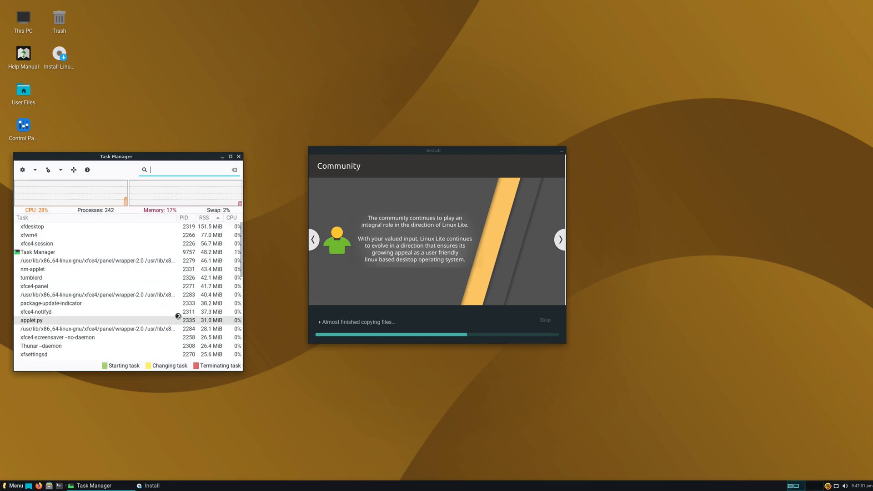
click(35, 170)
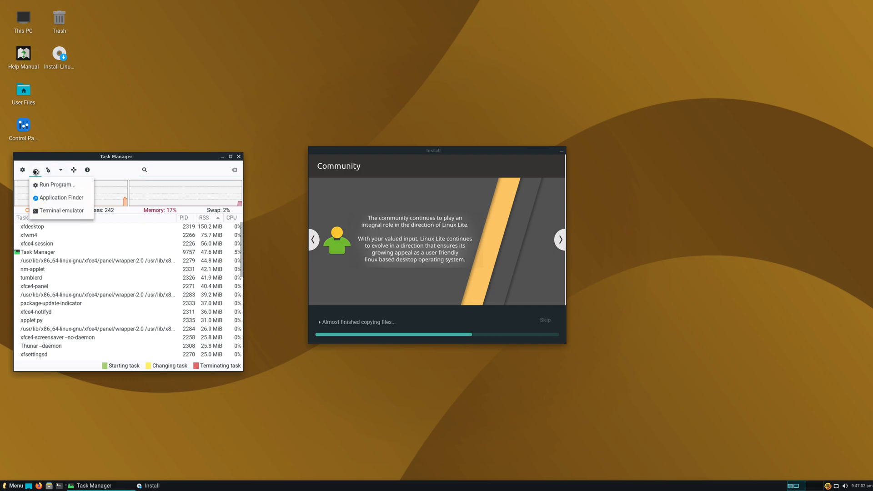
key(Escape)
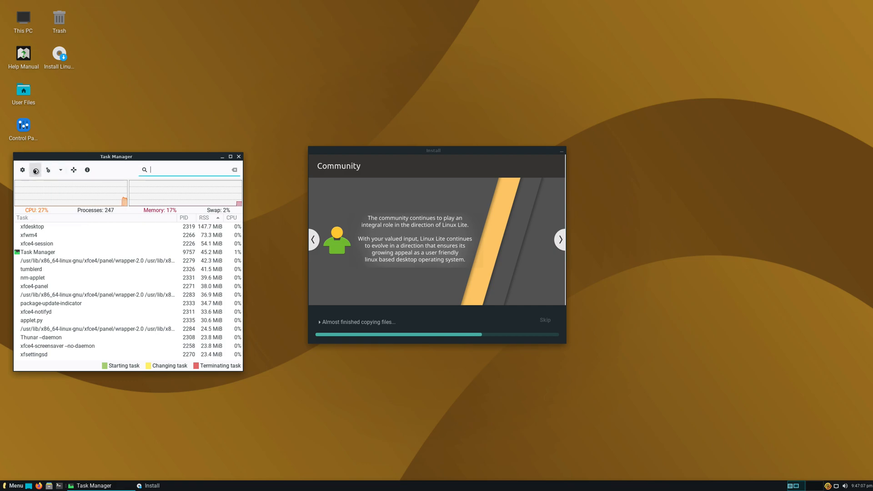
drag(148, 156, 140, 192)
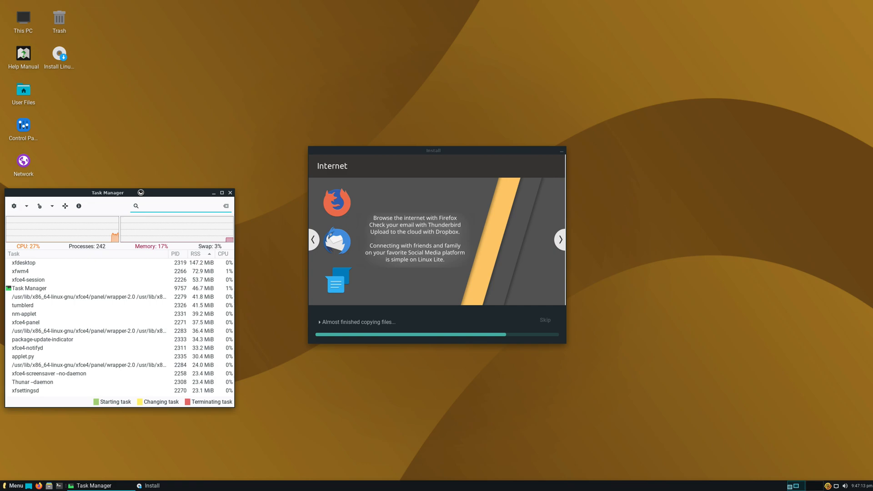
click(230, 193)
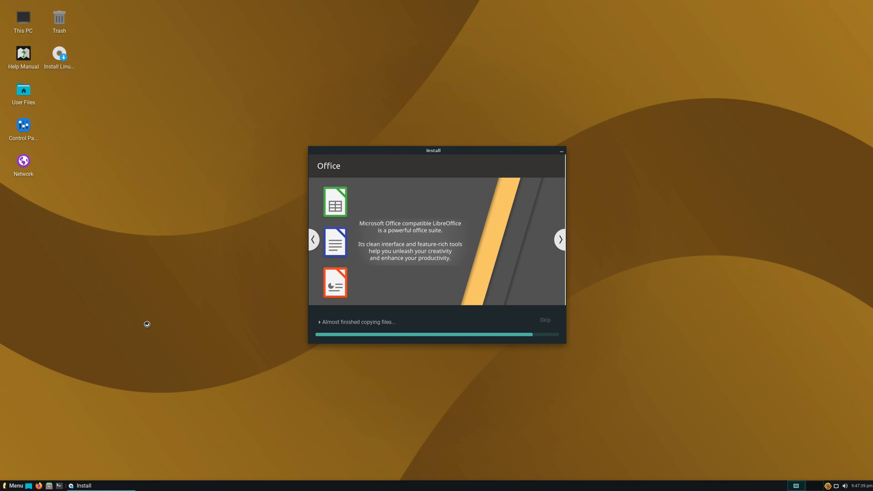
Step: Move the installer left, expand its installation log, and open the desktop Menu
drag(391, 150, 303, 147)
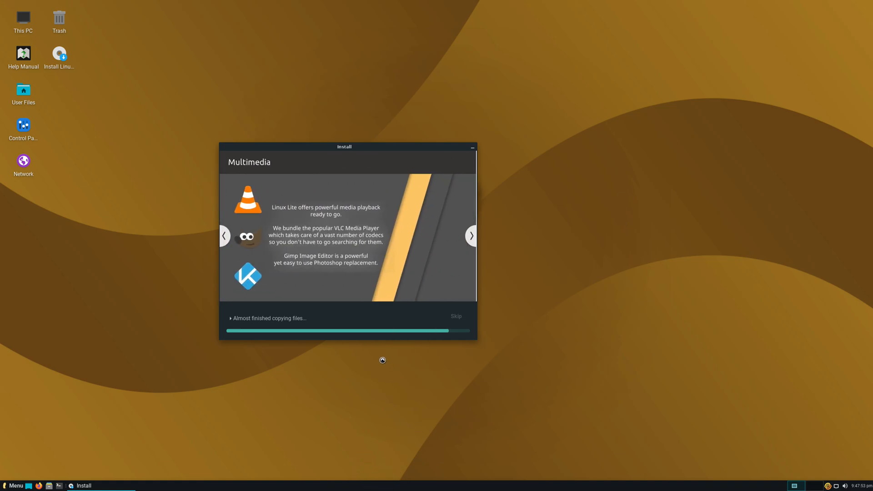
click(230, 318)
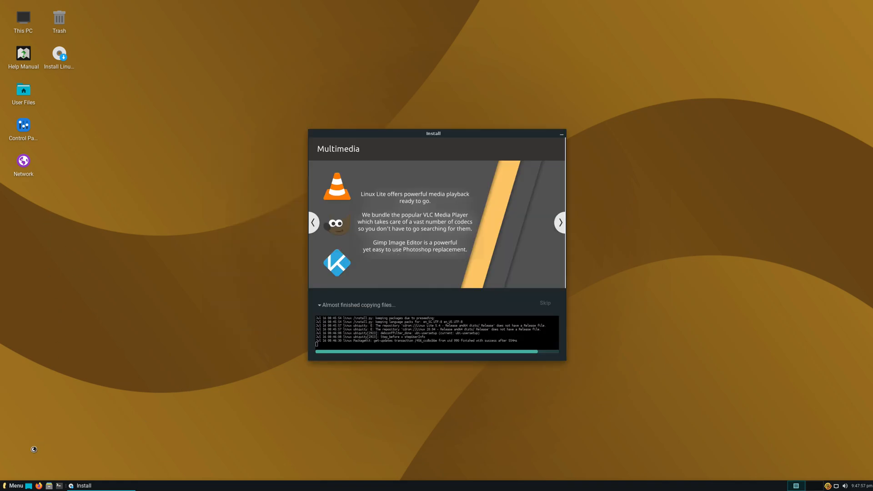
click(16, 485)
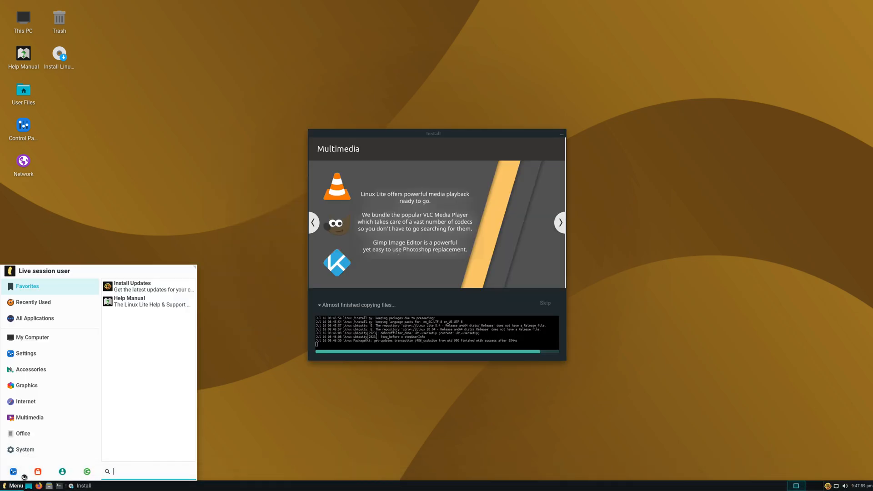
Step: Browse the menu's Accessories and Settings application categories
mouse_move(41, 388)
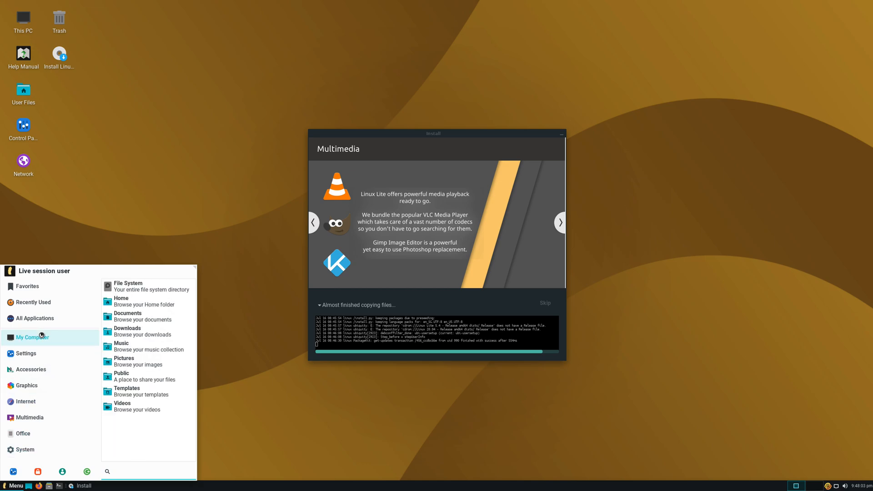
mouse_move(43, 352)
scroll(142, 407, down, 2)
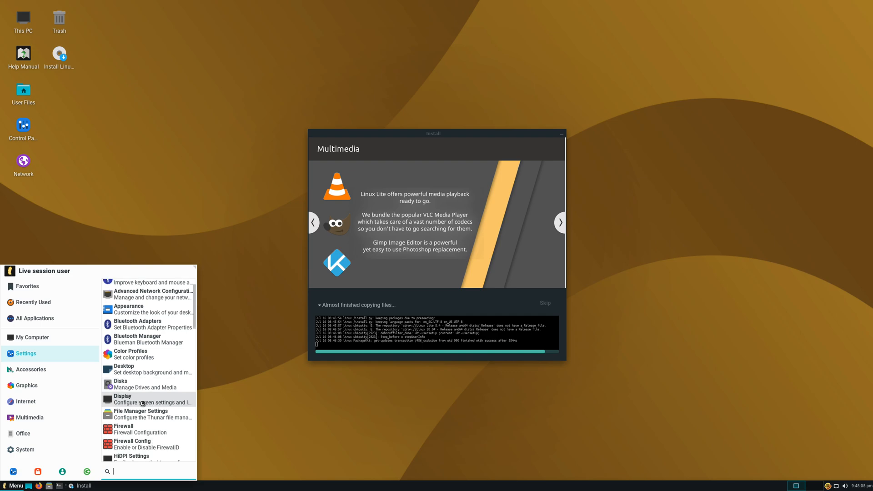
scroll(142, 407, down, 6)
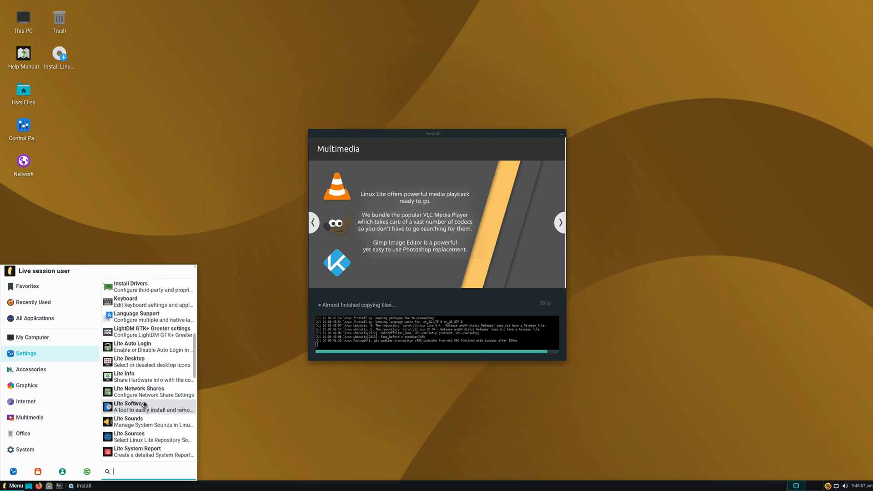
scroll(144, 405, down, 3)
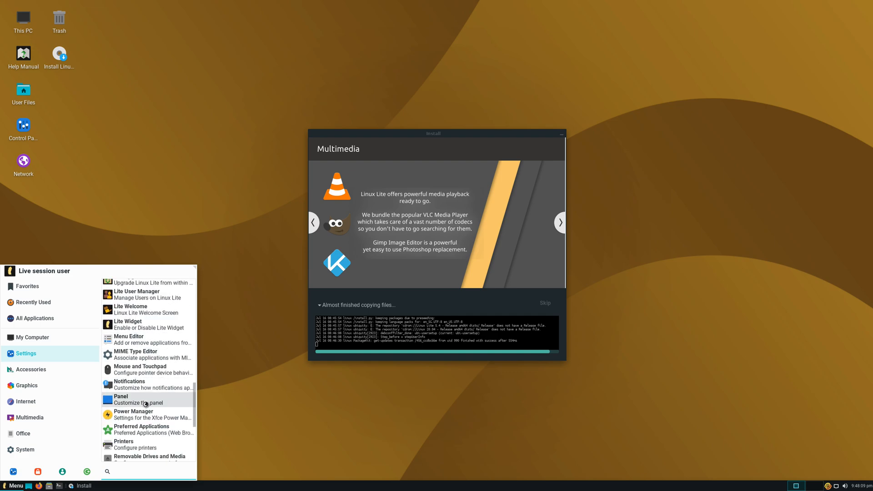
scroll(153, 407, down, 2)
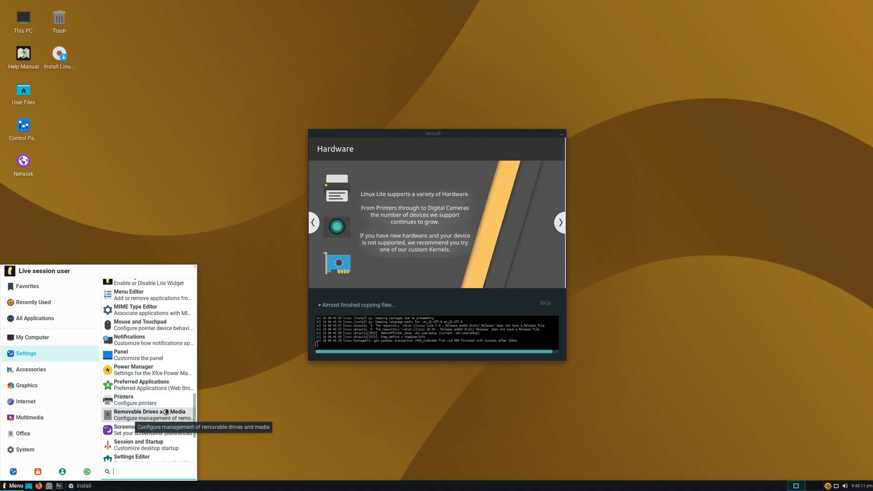
scroll(166, 411, down, 2)
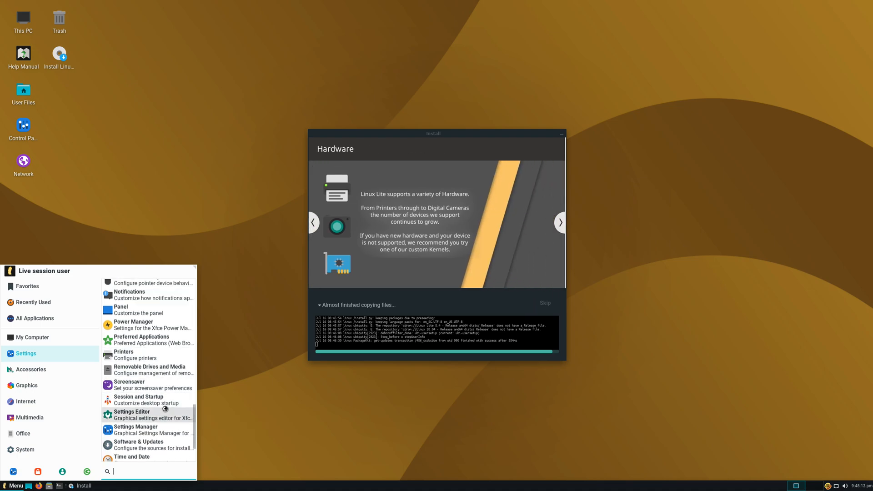
scroll(165, 408, down, 3)
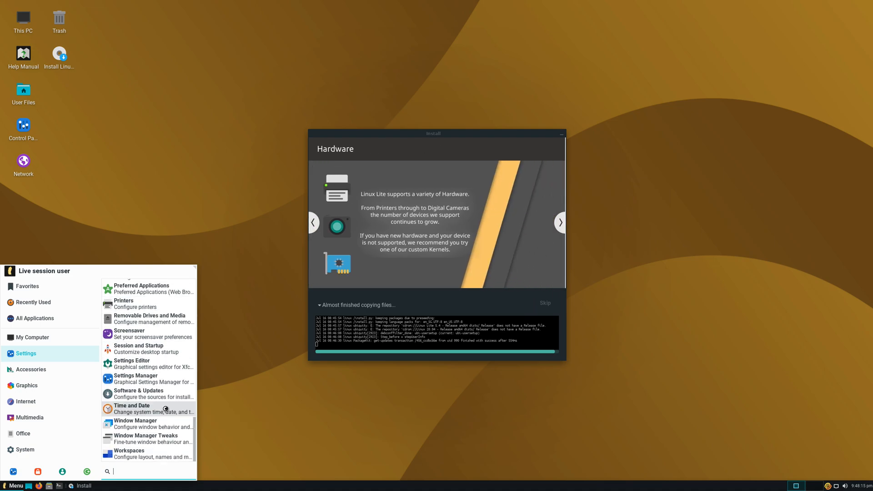
click(31, 368)
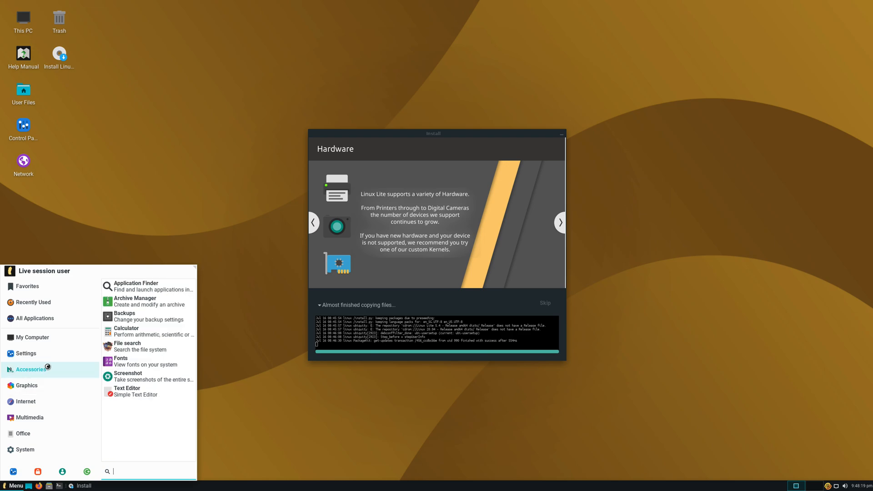
click(55, 338)
click(56, 351)
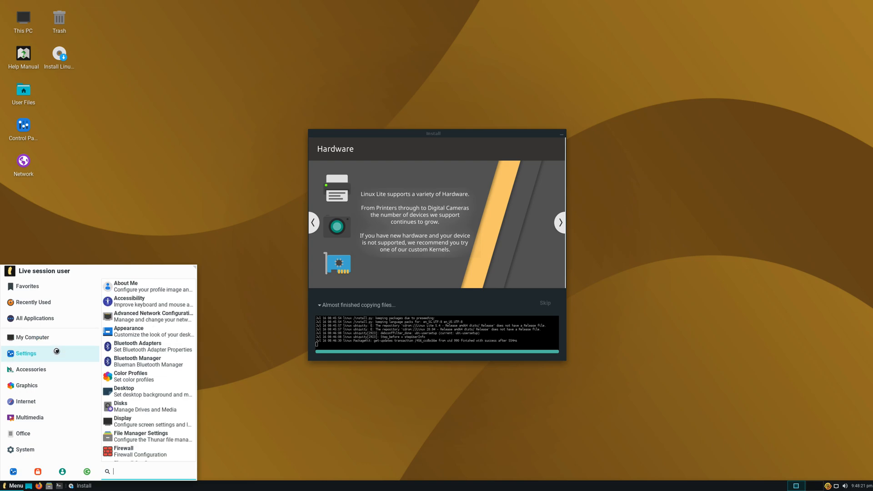
Step: Search the menu for 'soft' to list Software & Updates, Lite Software and Package Manager
scroll(126, 389, down, 3)
scroll(126, 389, down, 8)
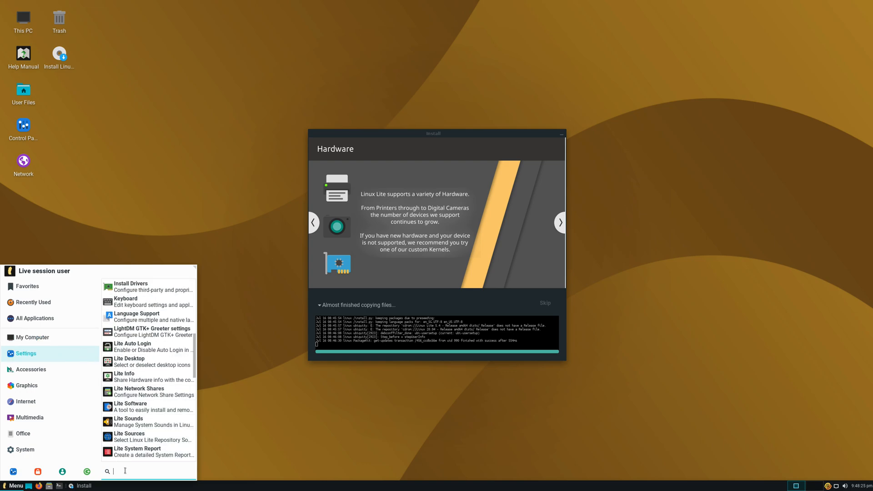
text(soft)
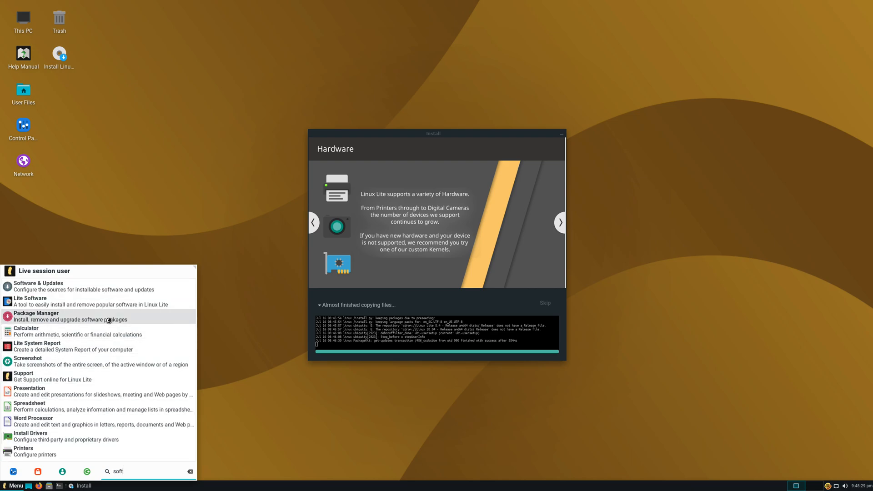
Step: Launch Lite Software, decline updating software sources, and collapse the installer's log
click(102, 305)
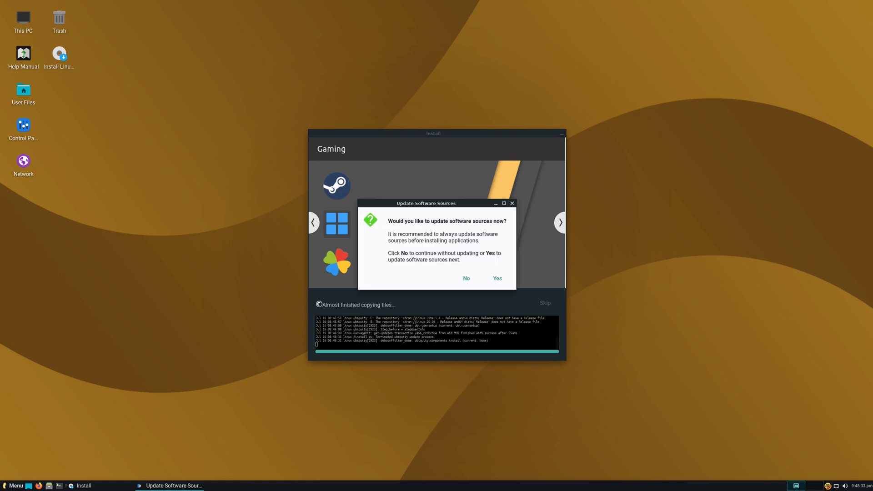
click(474, 278)
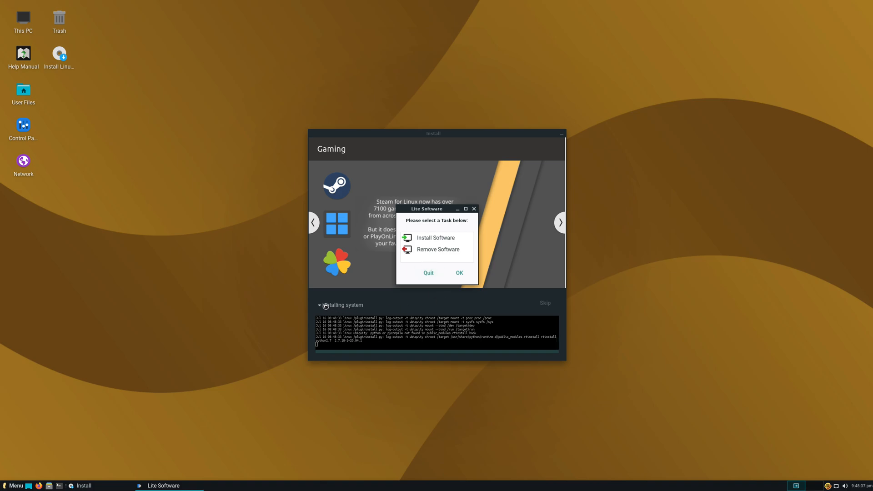
click(321, 305)
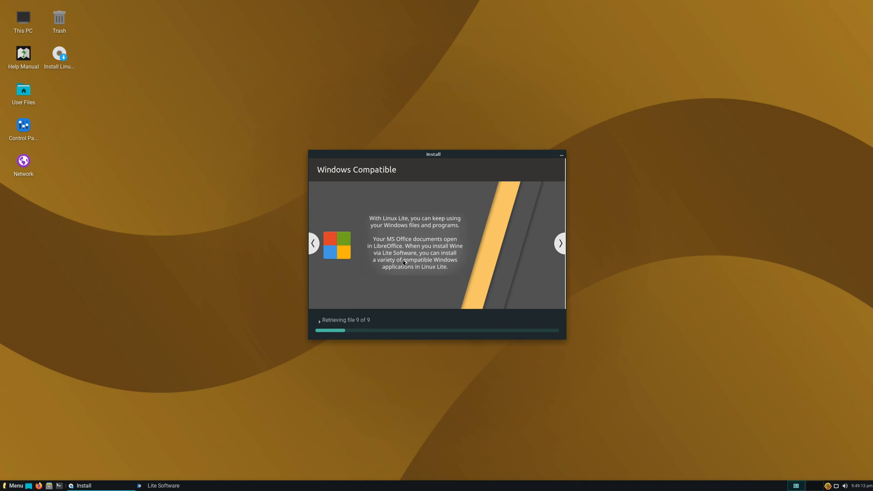
Step: Advance the installer slideshow past the Support slide to the Updates slide
click(561, 244)
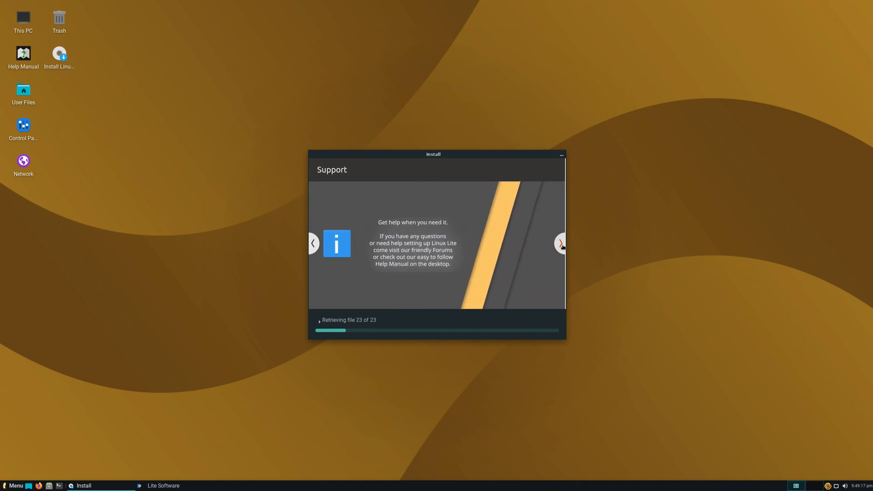
click(560, 244)
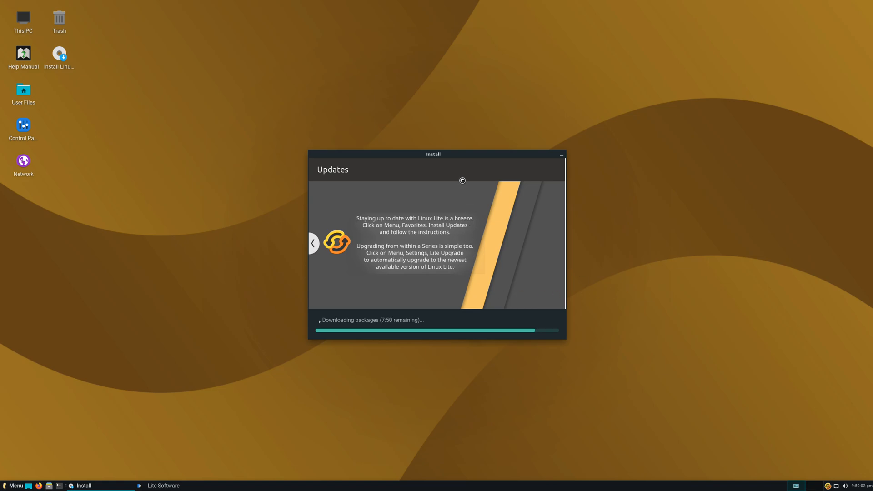
Step: Close the Lite Software task dialog, moving the Install window aside and back
drag(435, 156, 387, 183)
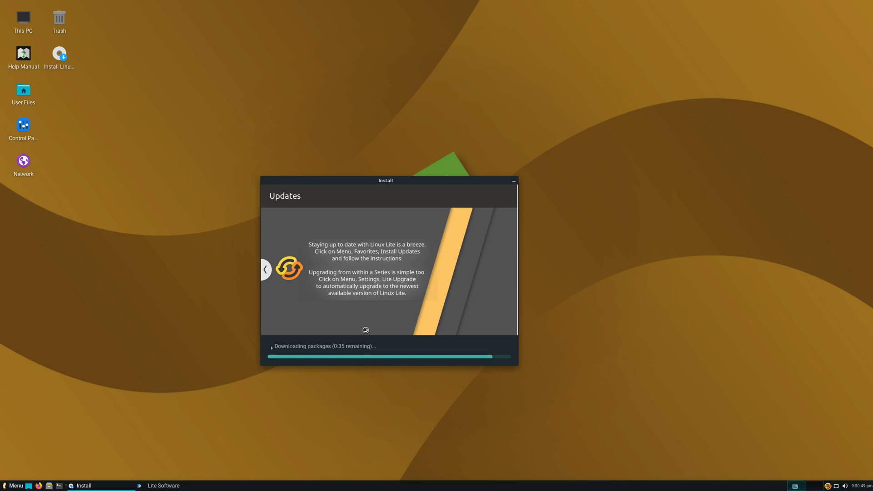
drag(332, 180, 189, 195)
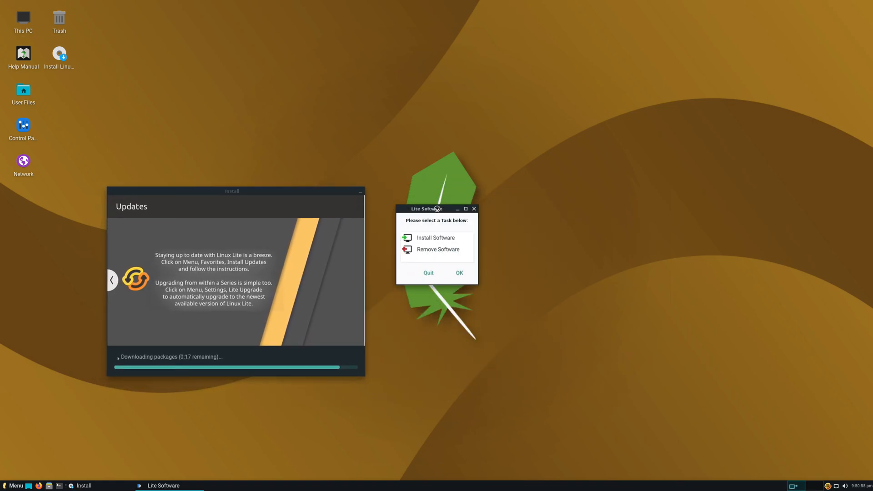
click(474, 209)
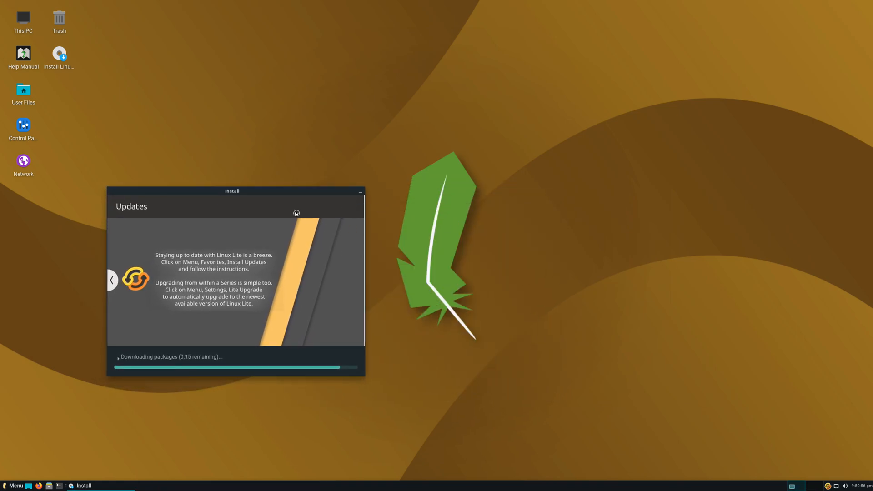
drag(252, 191, 296, 192)
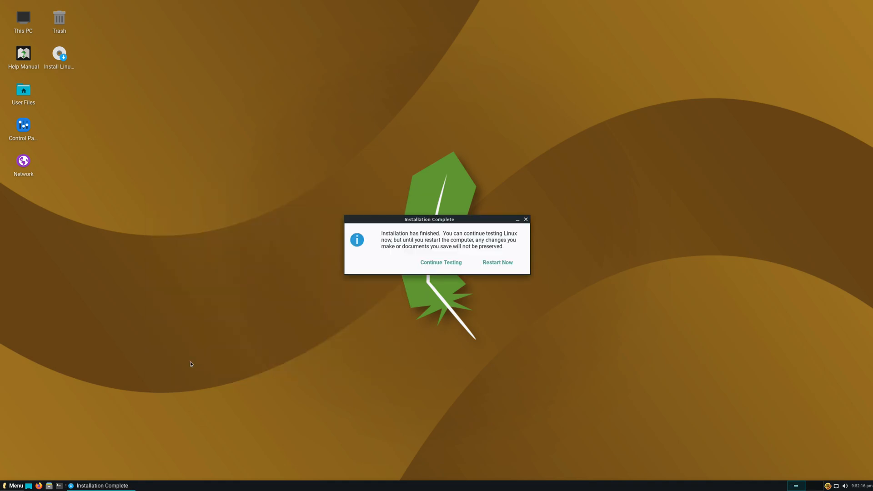
Step: Choose Restart Now in the Installation Complete dialog
click(509, 263)
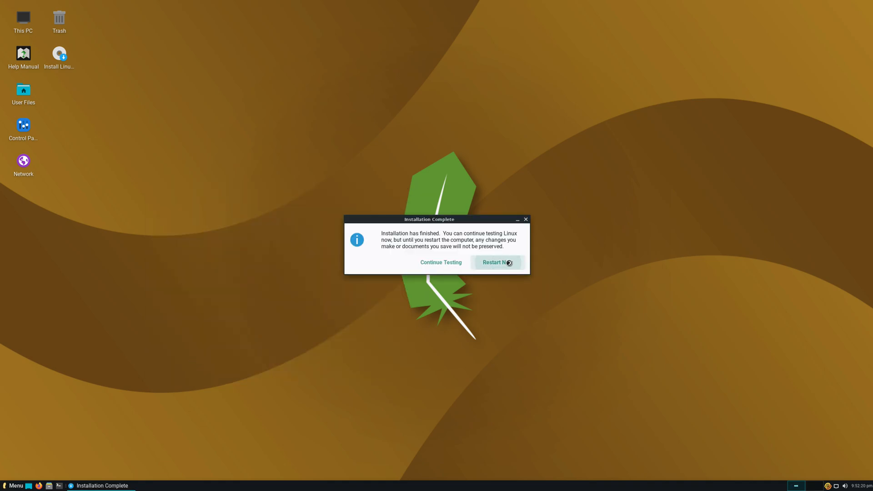
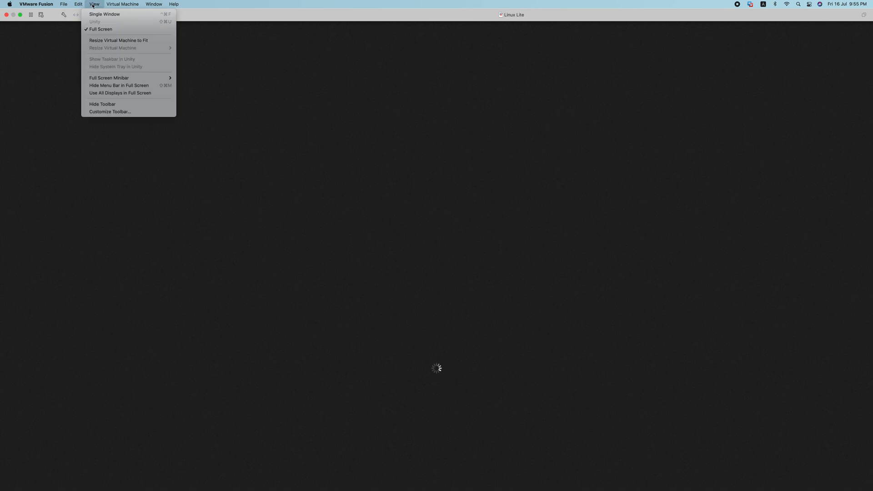
Step: Open the virtual machine's Settings window in VMware Fusion and move it aside while Linux Lite boots
click(64, 4)
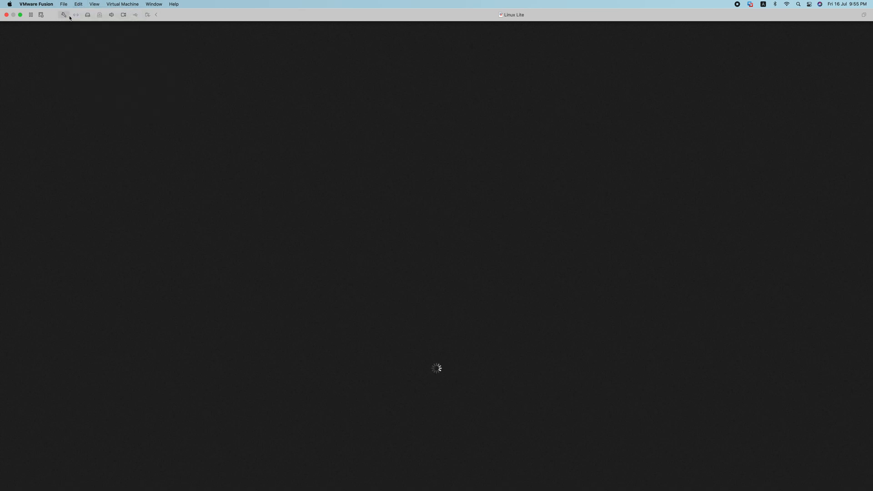
click(69, 16)
drag(391, 35, 177, 138)
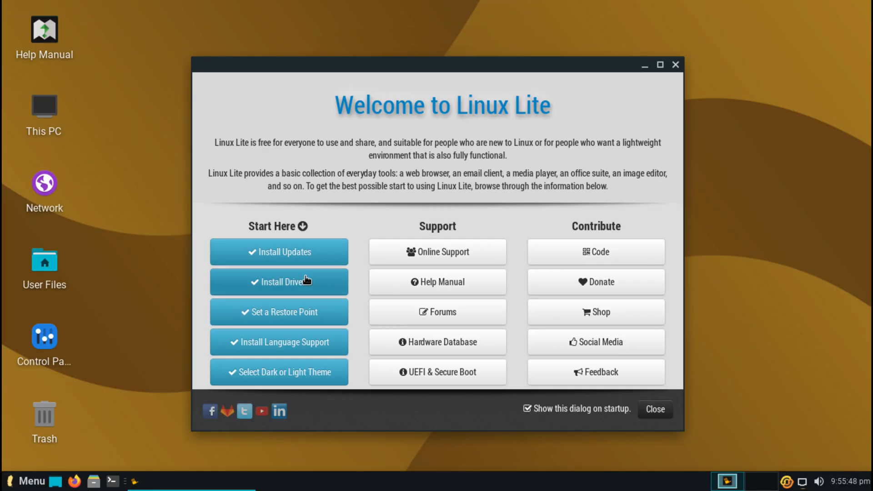
Step: Start Install Updates from the Welcome guide, authenticating with the password and approving Update Now
click(298, 253)
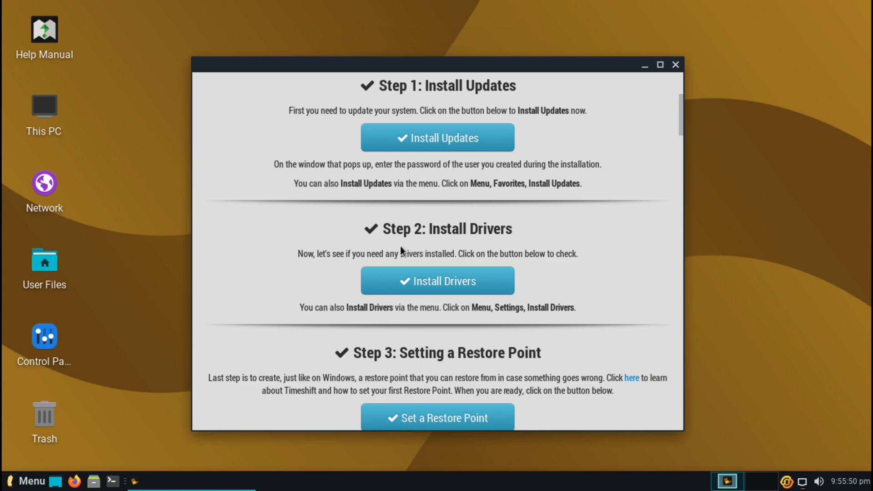
click(417, 149)
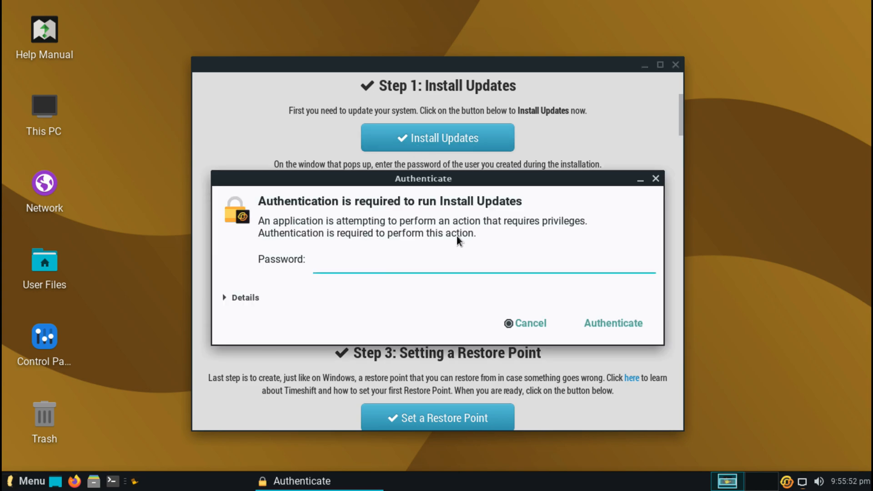
text(••••••)
click(599, 320)
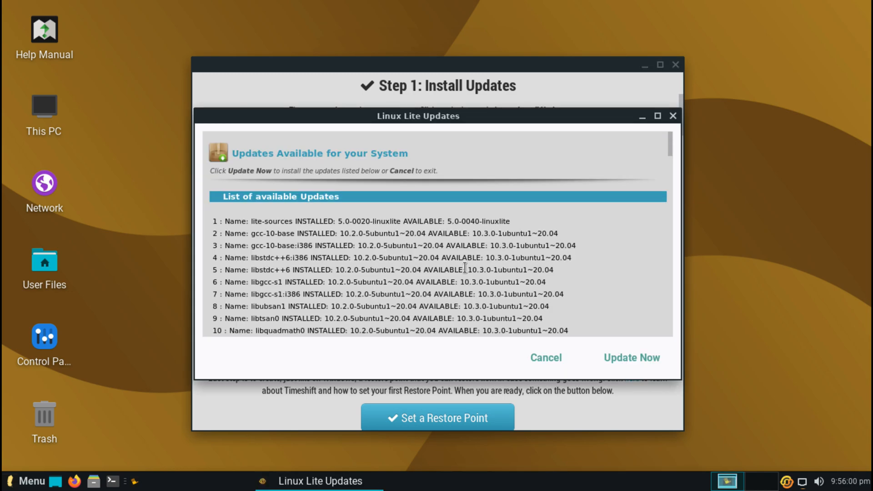
click(630, 358)
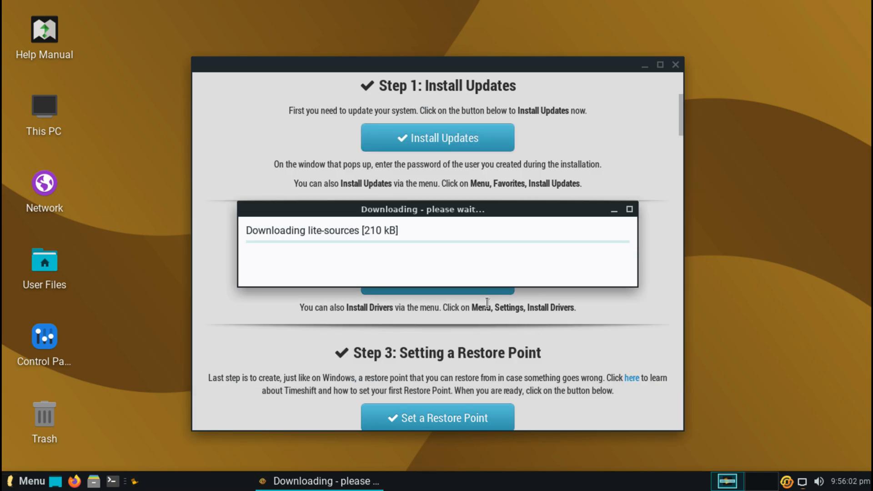
drag(476, 212, 549, 55)
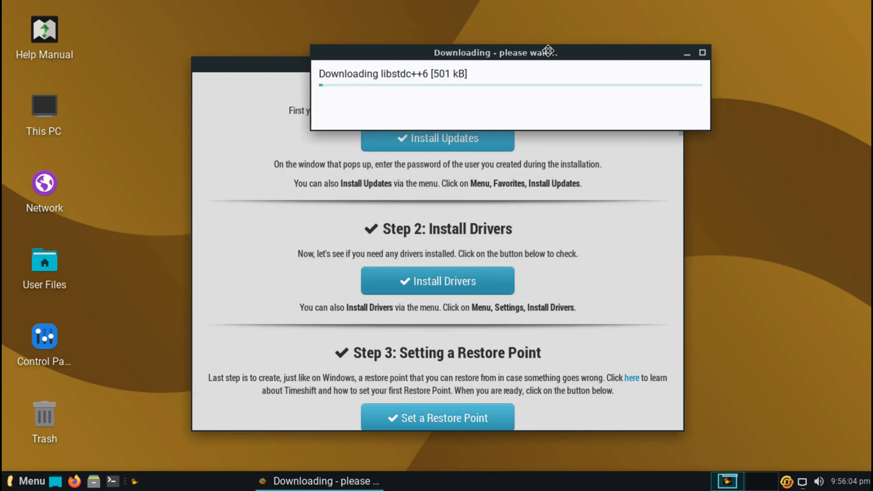
Step: Run the driver check, confirming the VMware SVGA II Adapter uses Open VMware Tools, then close it
click(464, 277)
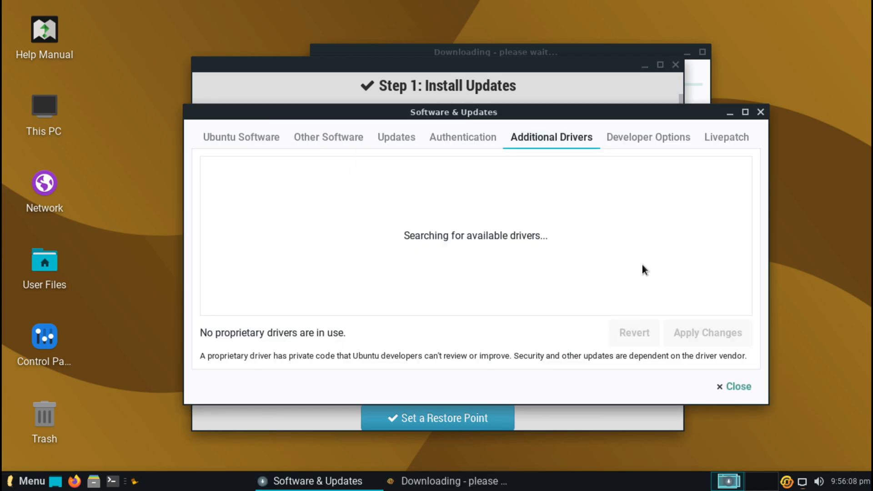
drag(571, 52, 534, 16)
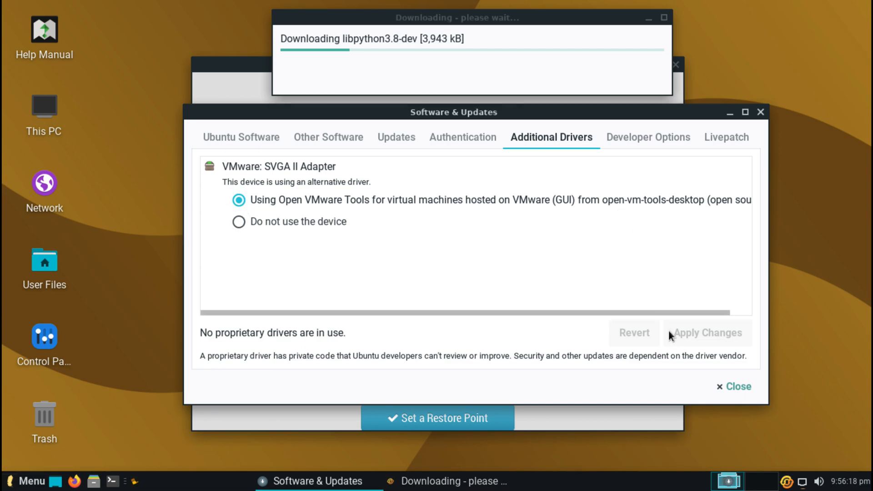
click(719, 385)
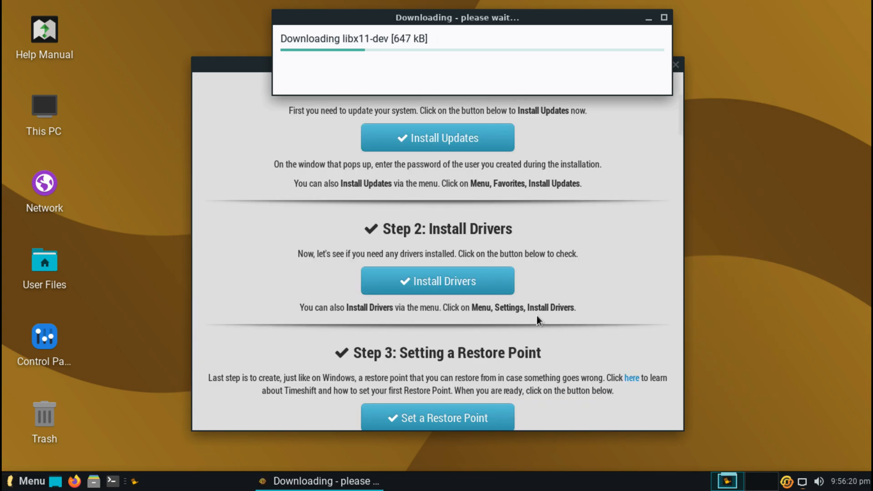
Step: Scroll the Welcome guide down to the UEFI and Secure Boot section, then close it
click(528, 336)
scroll(510, 331, down, 5)
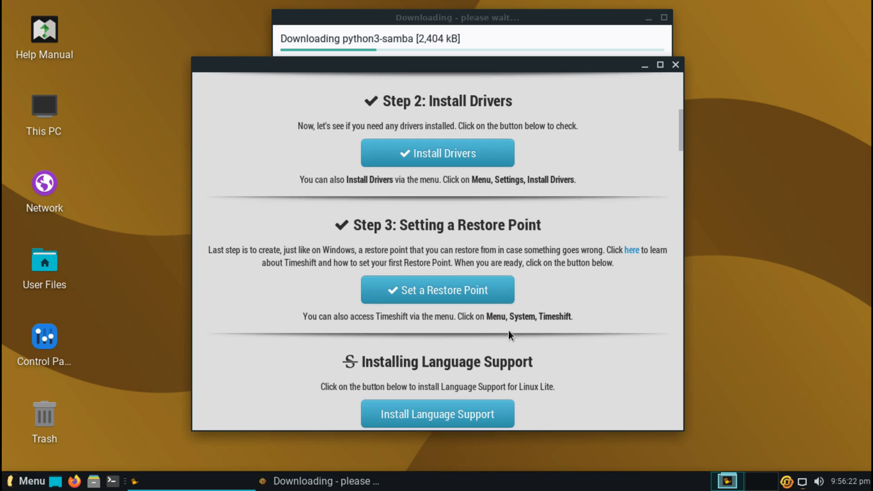
scroll(508, 331, down, 5)
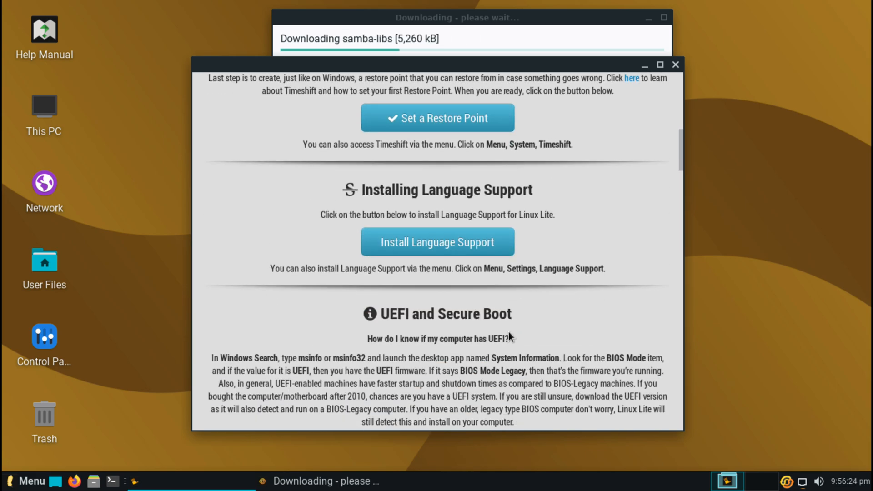
scroll(509, 331, down, 2)
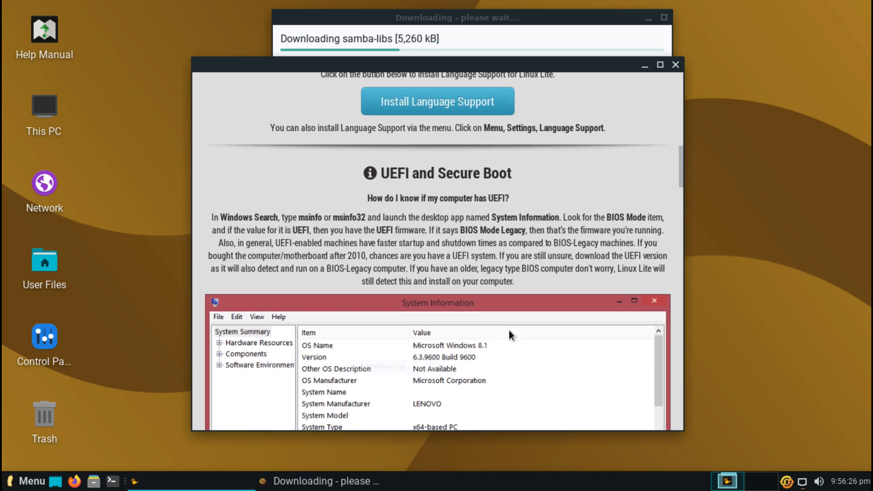
scroll(509, 331, down, 4)
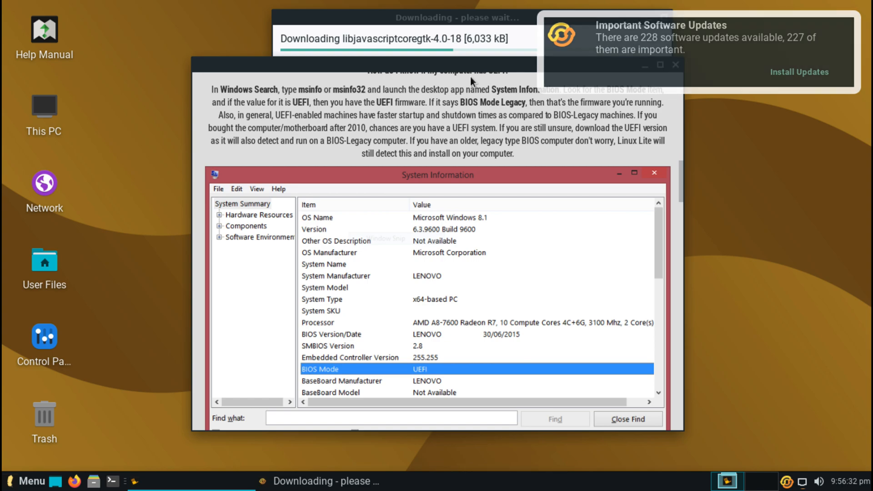
drag(467, 72, 300, 196)
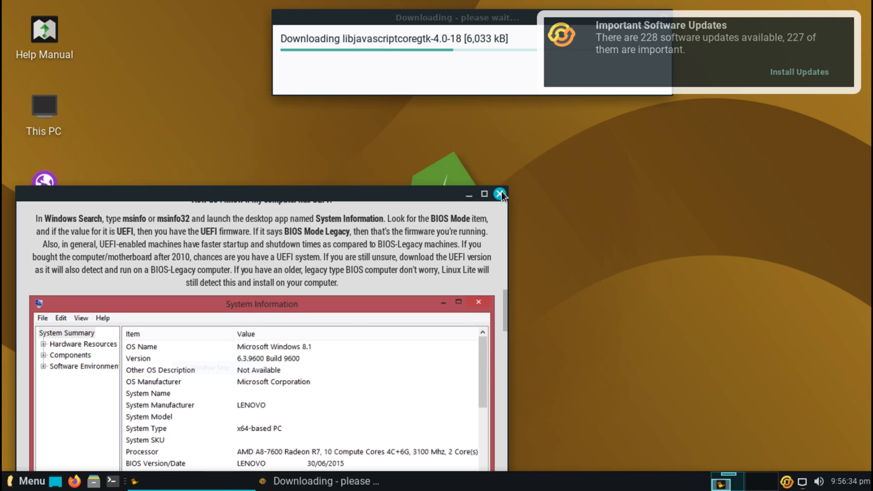
click(505, 188)
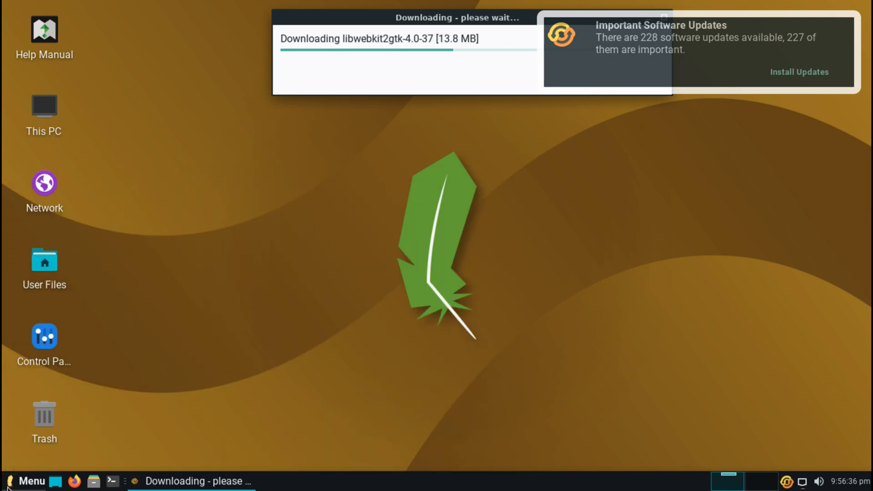
Step: Launch Software & Updates by searching 'softw' in the application menu
click(22, 481)
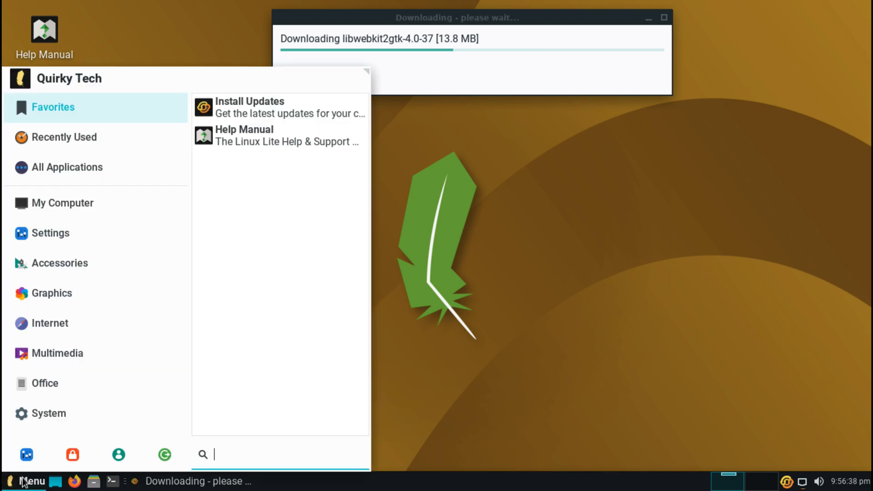
click(79, 384)
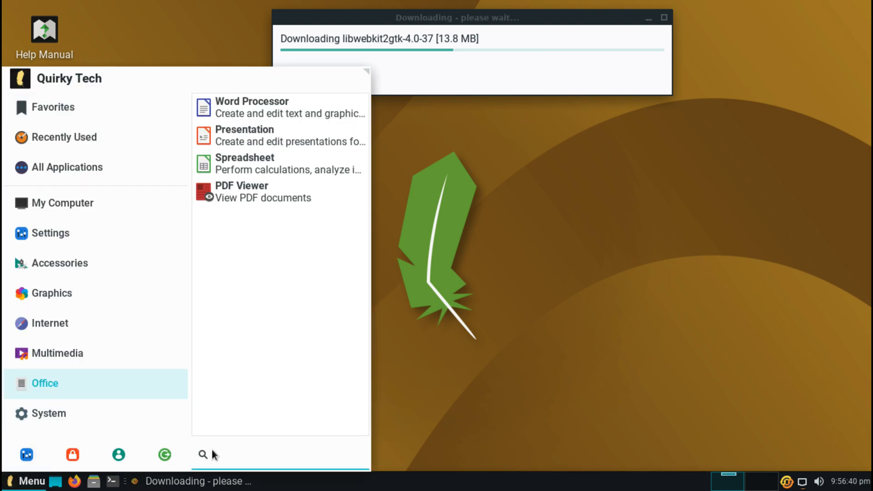
text(softwa)
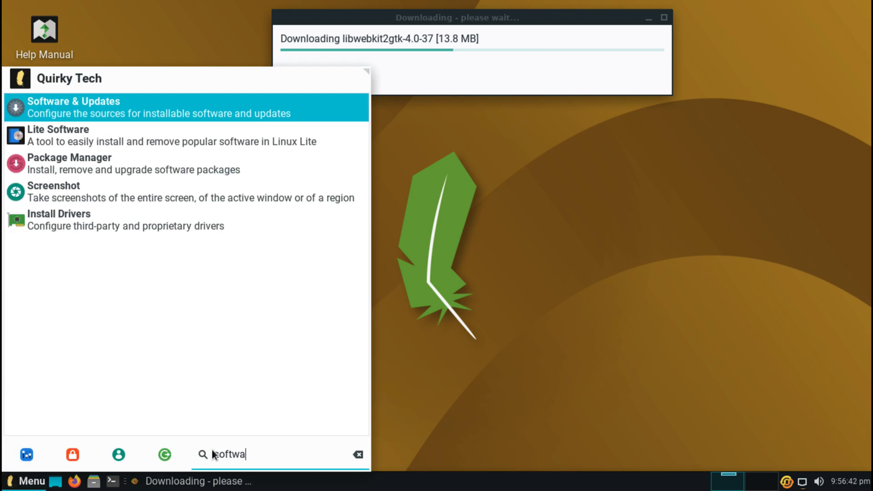
key(Return)
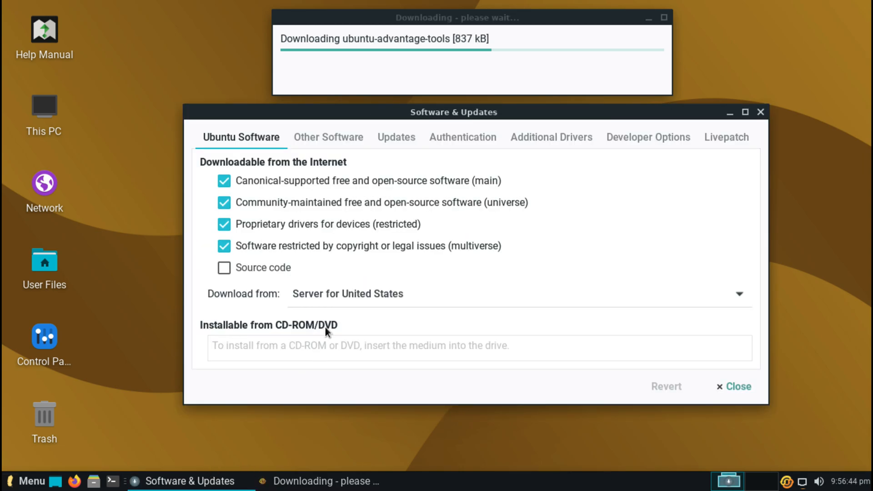
Step: Review the Other Software, Updates, Additional Drivers and Developer Options tabs unchanged, then close the window
click(360, 138)
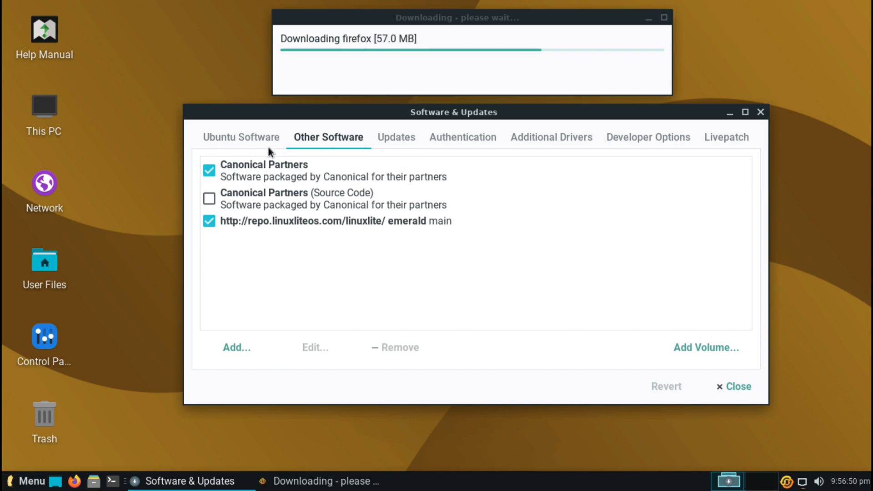
click(392, 137)
click(571, 139)
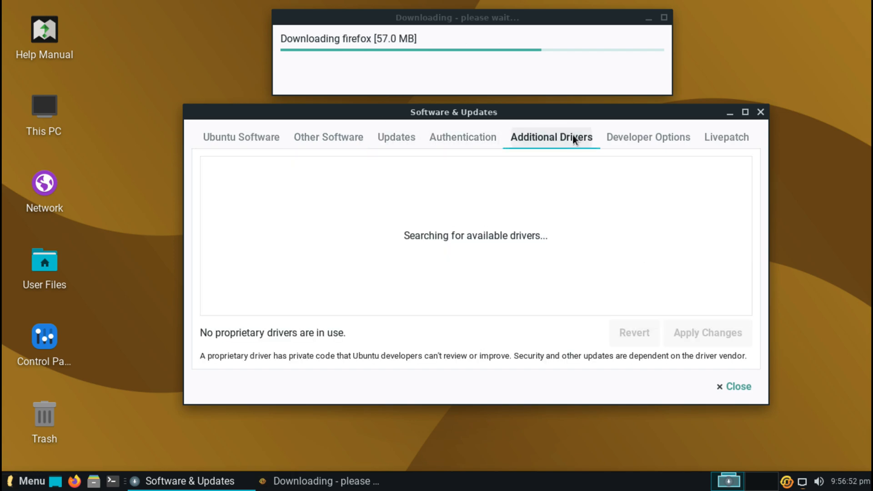
click(611, 138)
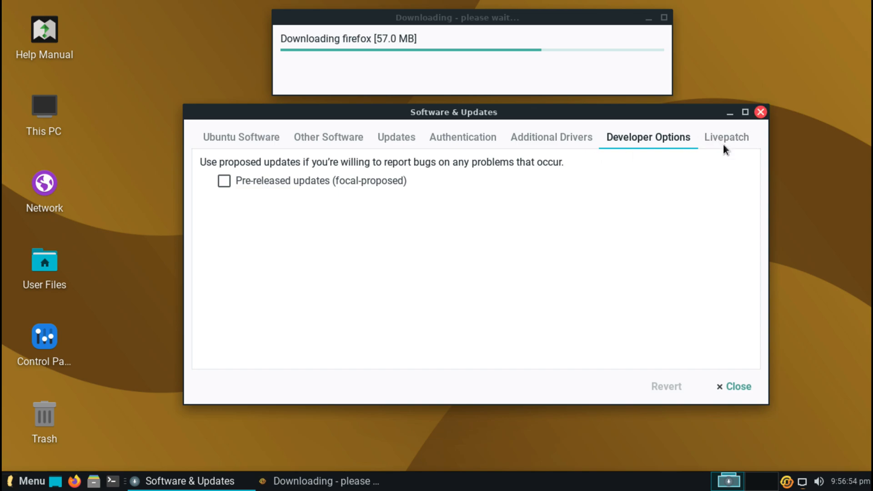
click(760, 111)
click(32, 480)
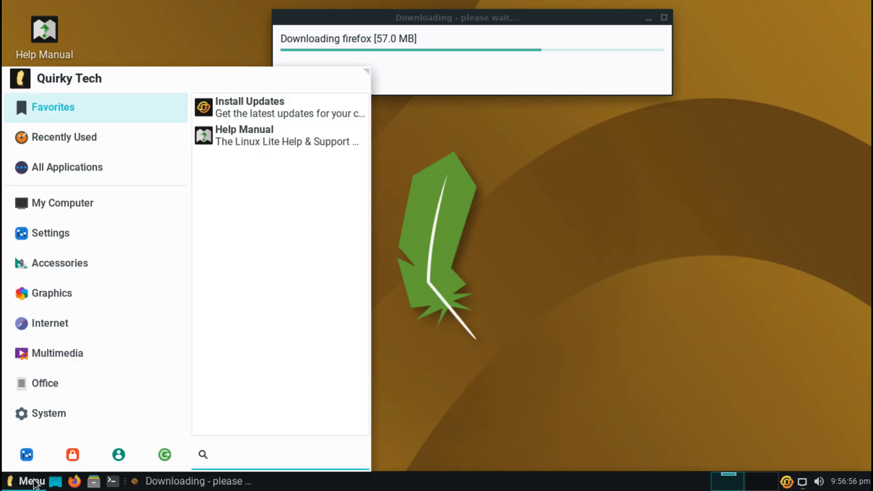
Step: Launch Lite Software from a 'soft' menu search, authenticating and agreeing to refresh software sources
text(soft)
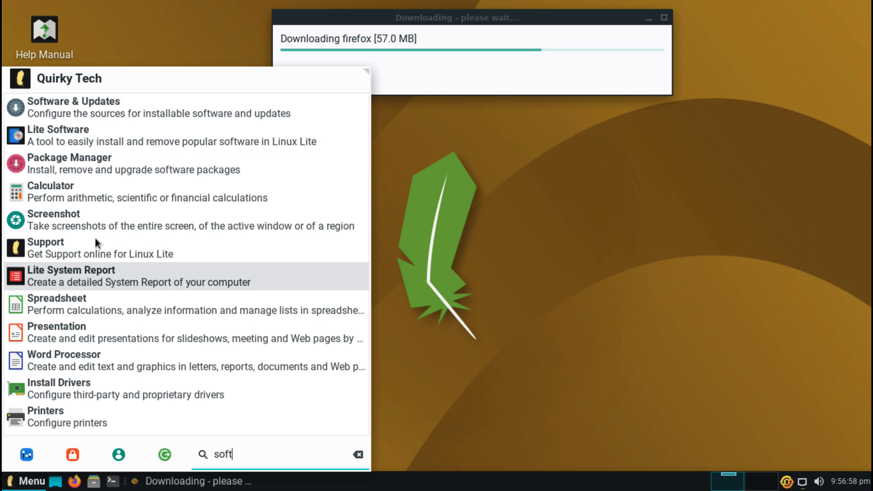
click(117, 139)
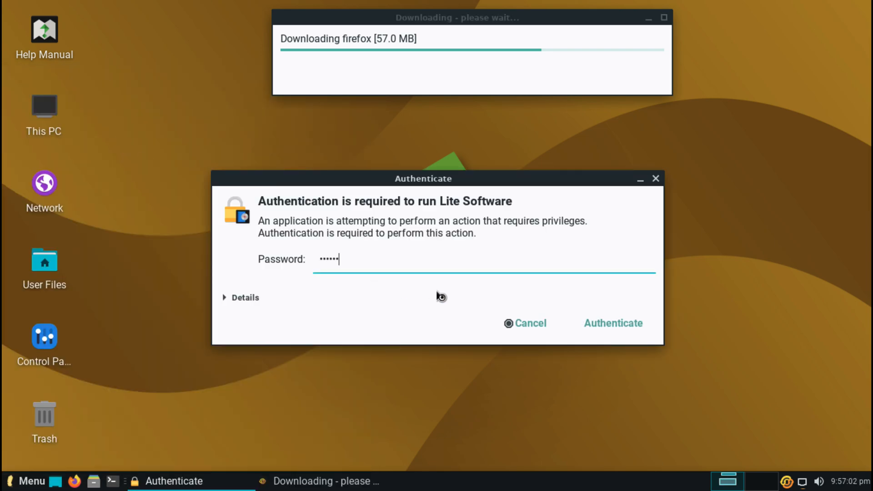
click(593, 323)
click(559, 314)
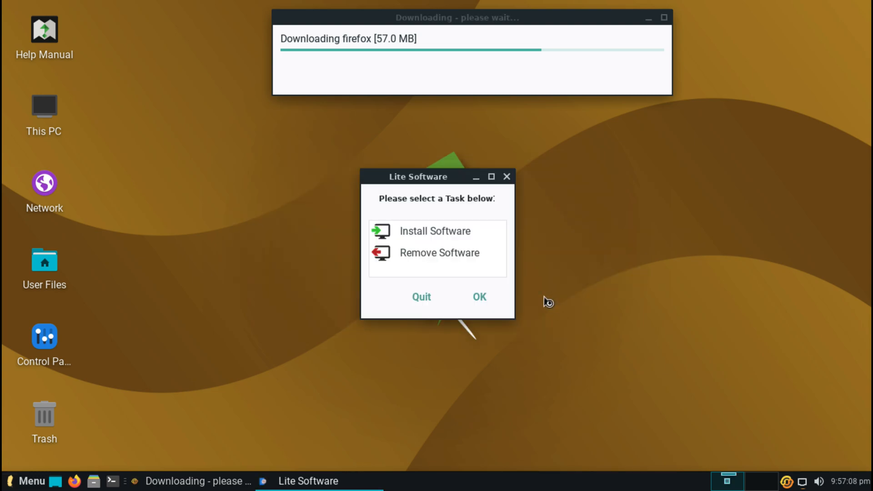
Step: Choose Install Software, browse the app list from Audacity to Zoom, then go back to the task selector
click(449, 232)
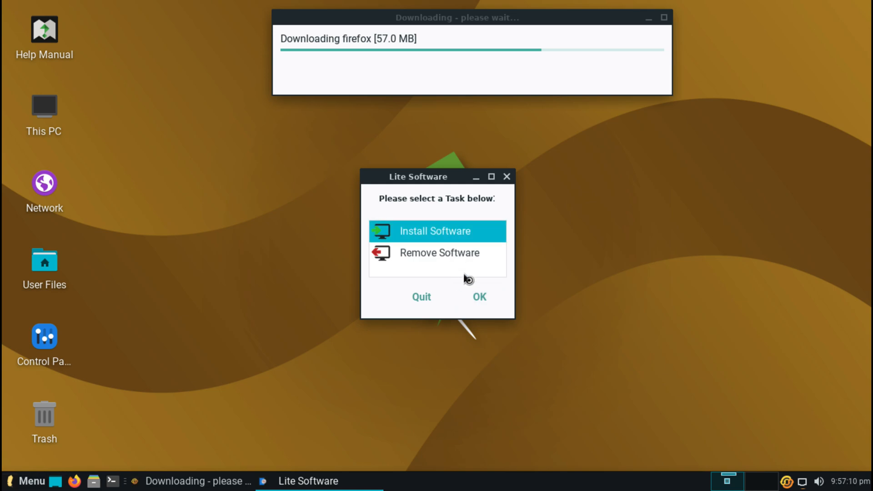
click(473, 293)
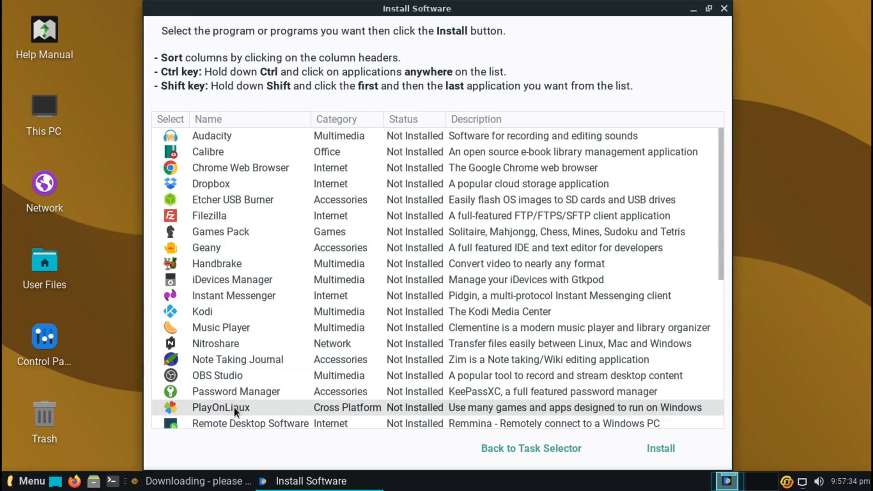
scroll(239, 403, down, 3)
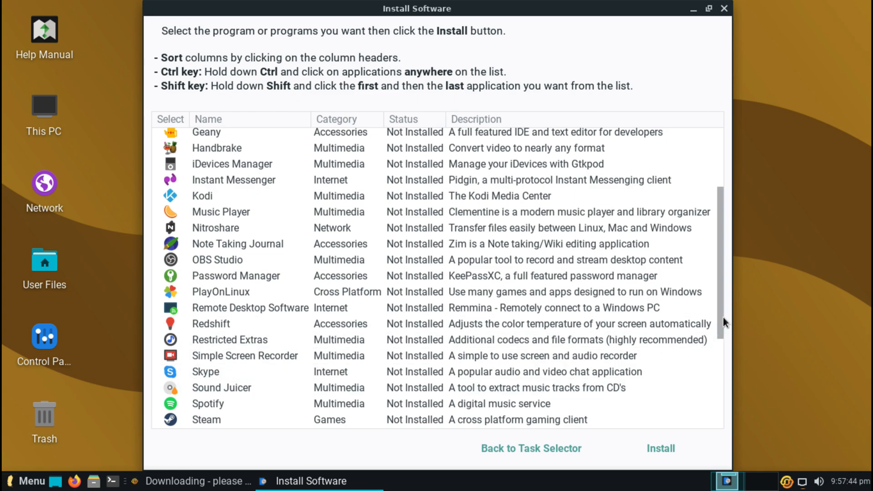
drag(721, 316, 712, 413)
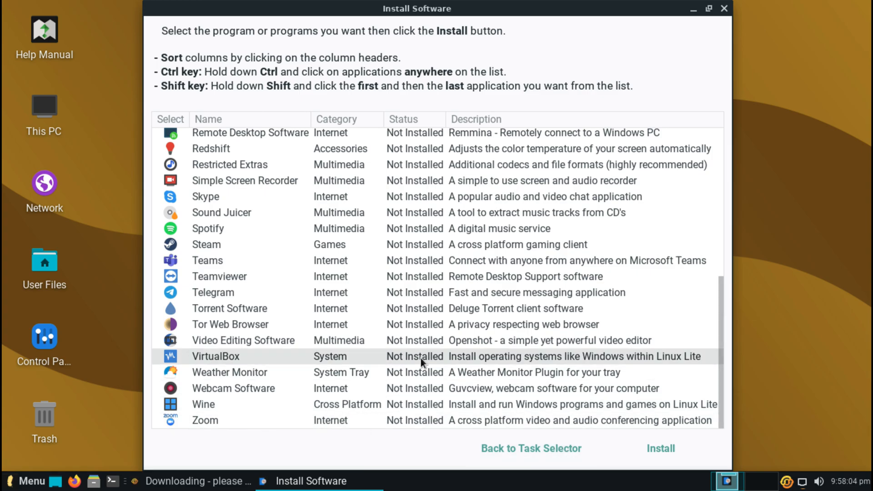
scroll(421, 358, up, 10)
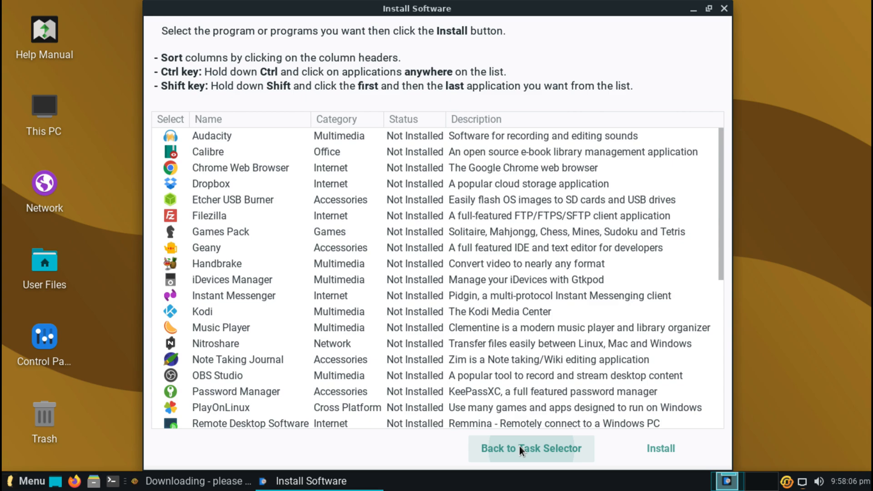
click(523, 448)
Step: Quit Lite Software and open the Settings panel from the Control Panel desktop icon
click(422, 301)
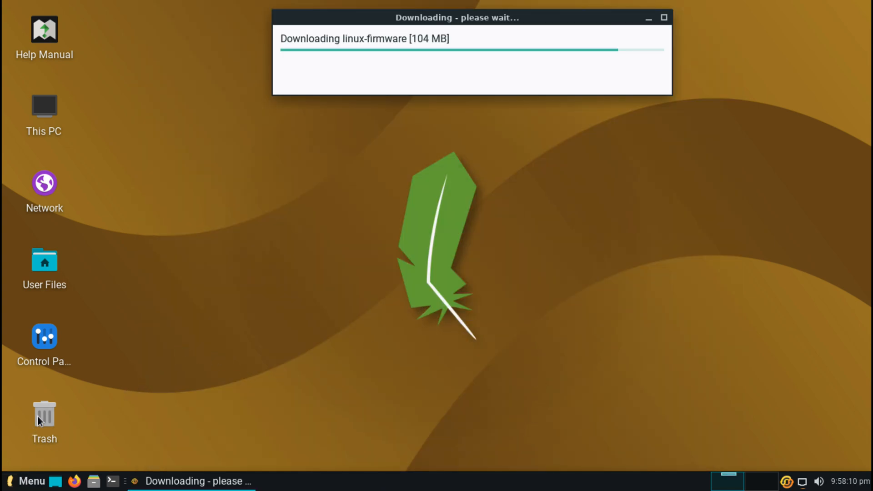
click(46, 342)
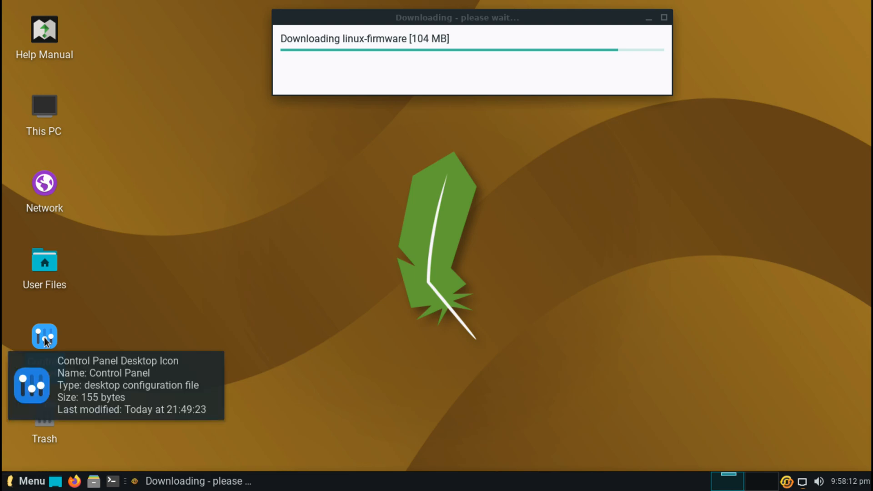
double_click(45, 342)
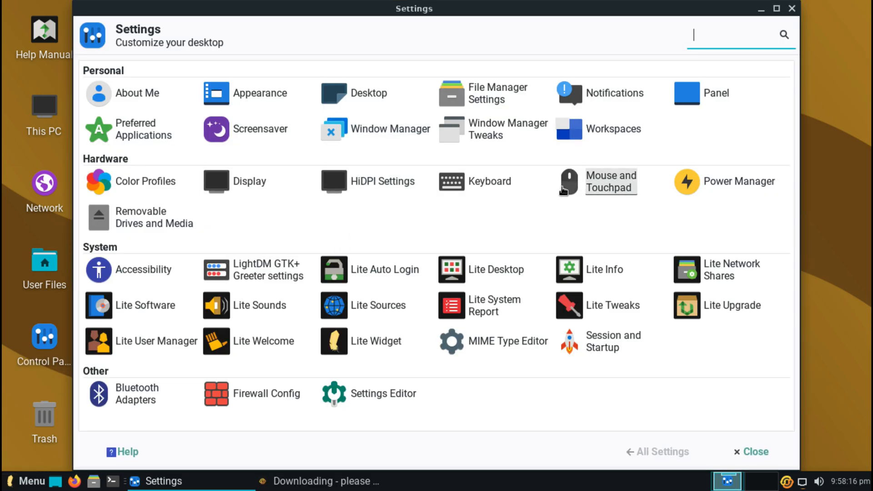
Step: Set the display resolution to 2560x1440 at 60.0 Hz, apply it and keep the configuration
click(235, 183)
click(234, 184)
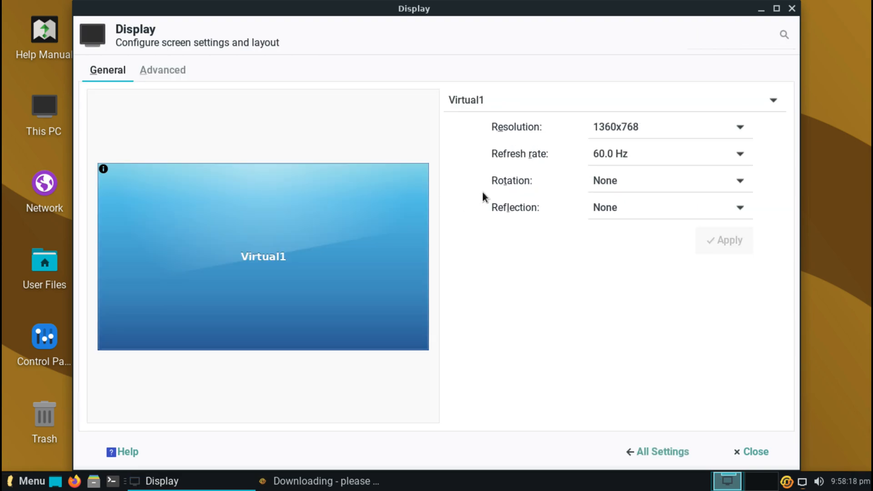
click(717, 129)
mouse_move(702, 2)
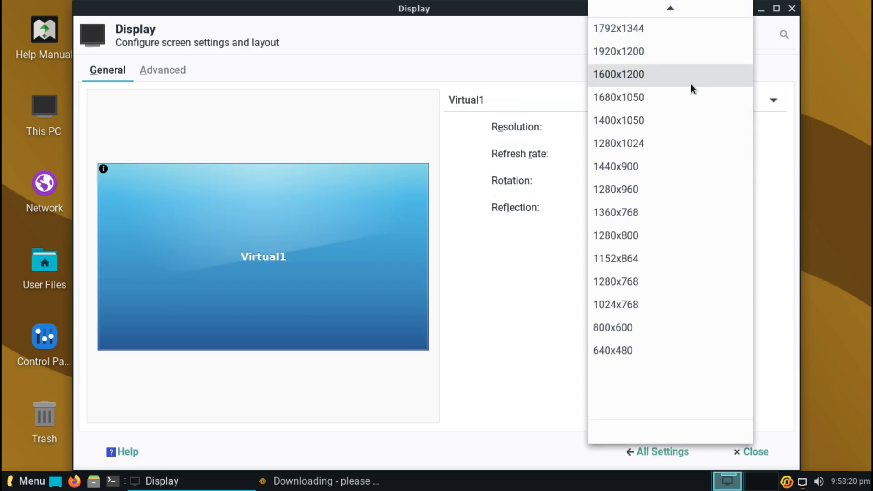
click(646, 13)
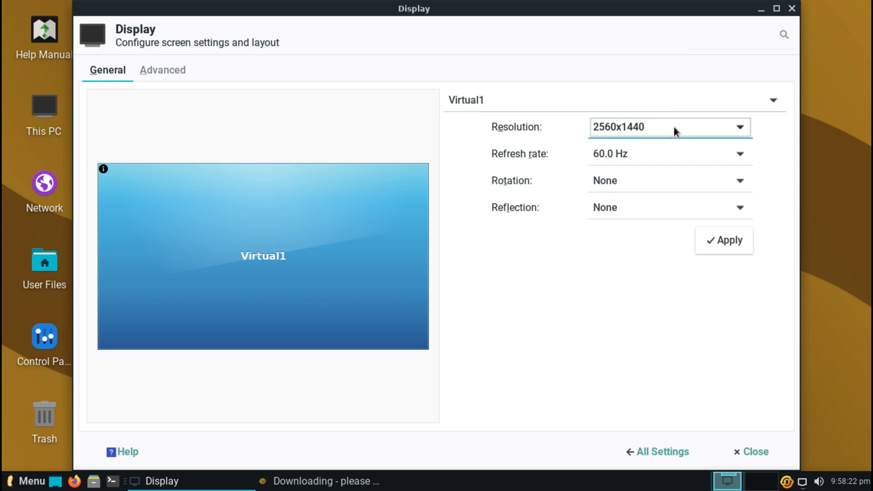
click(673, 153)
click(673, 160)
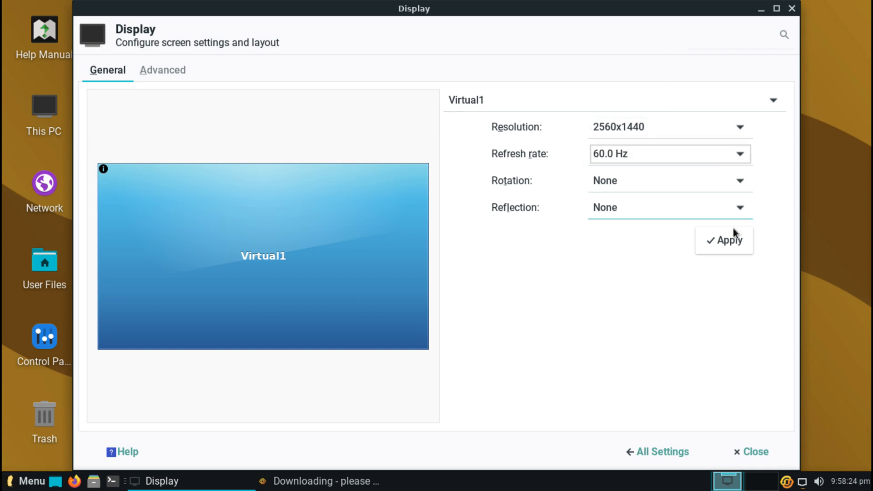
click(733, 232)
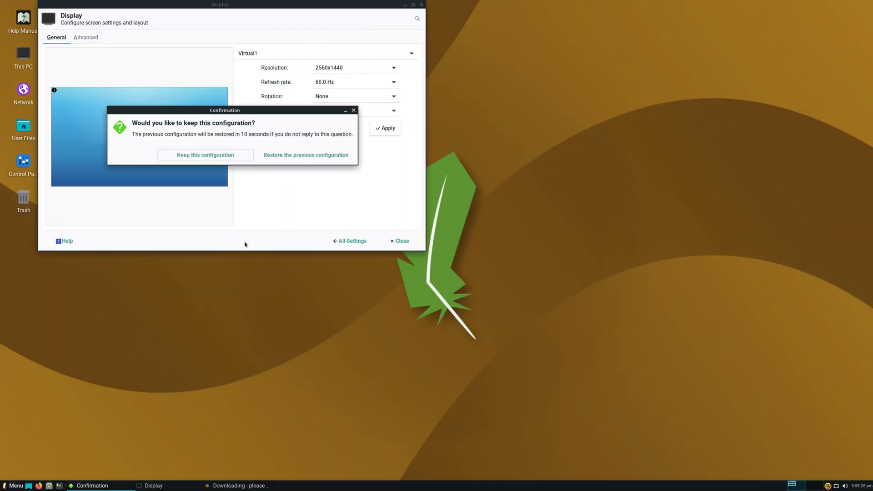
click(241, 156)
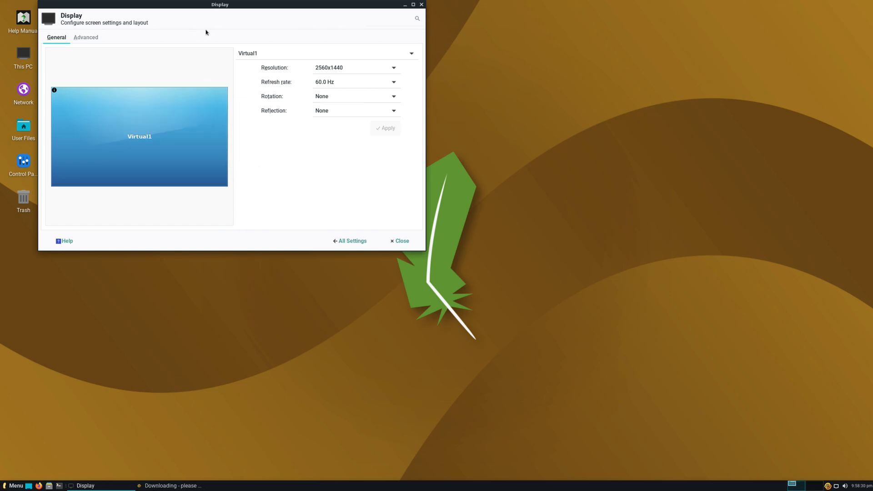
Step: View the Display's Advanced tab and close it, then open and close This PC
drag(194, 6, 231, 142)
click(131, 178)
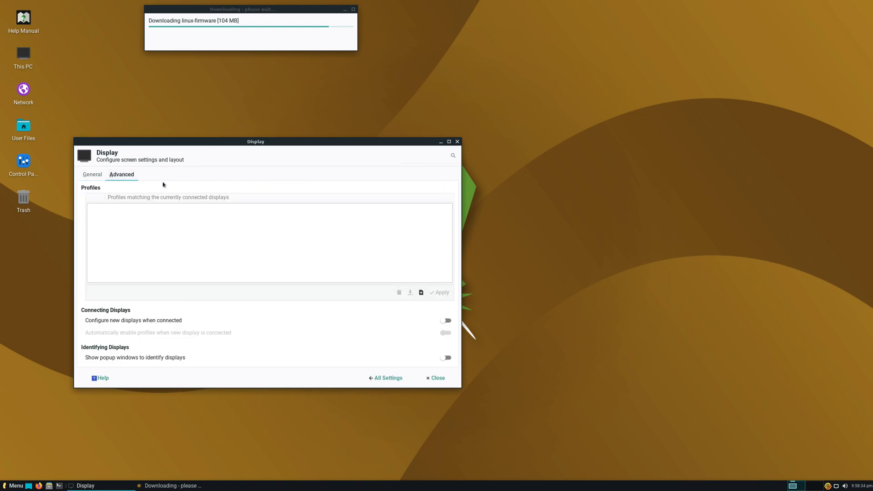
click(457, 141)
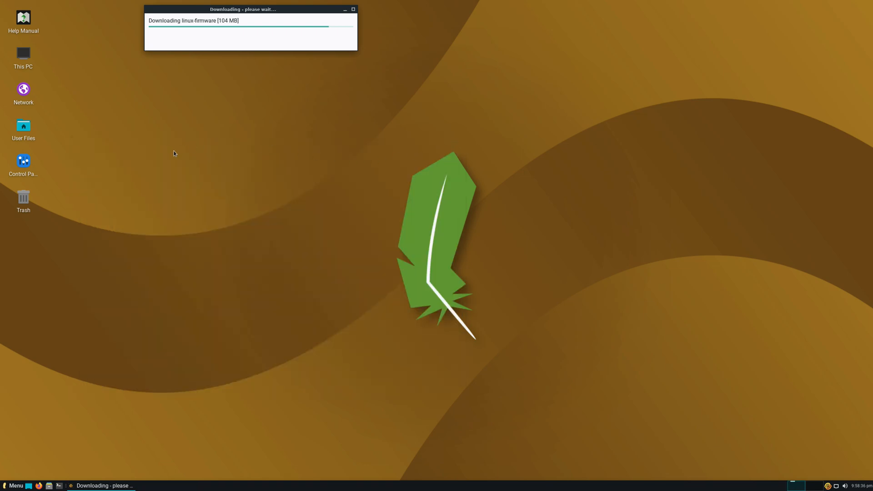
double_click(21, 59)
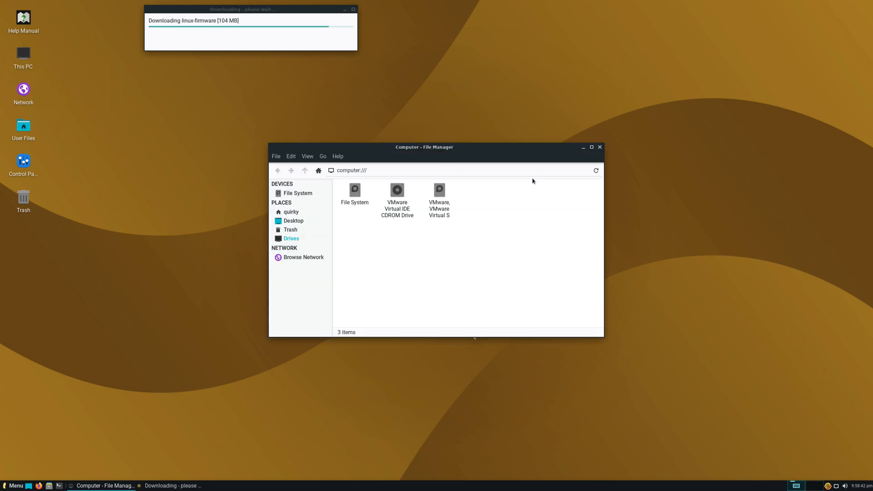
click(600, 147)
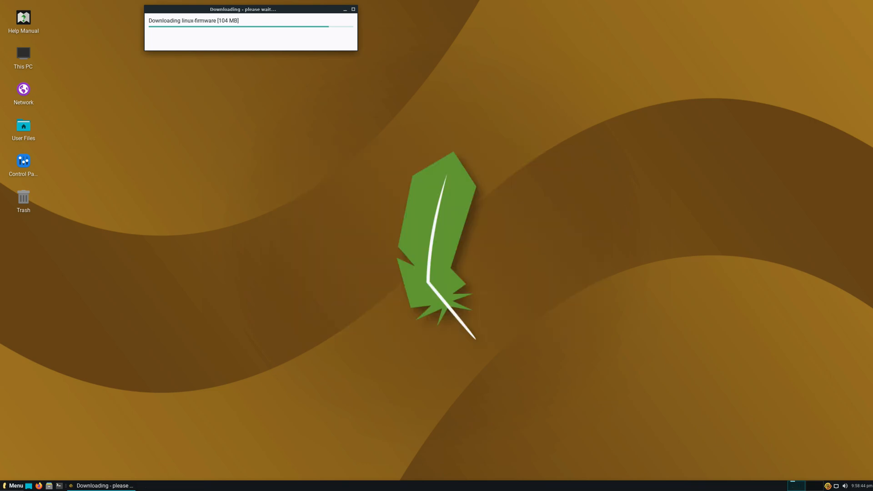
click(20, 483)
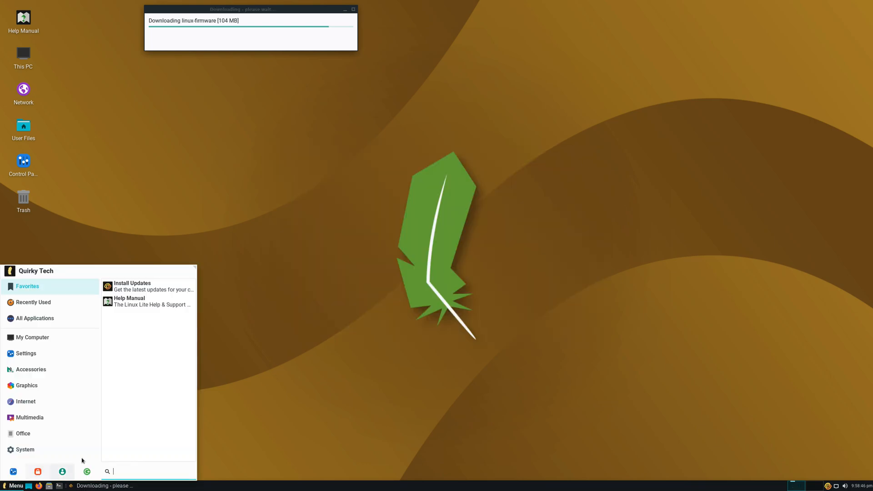
mouse_move(65, 391)
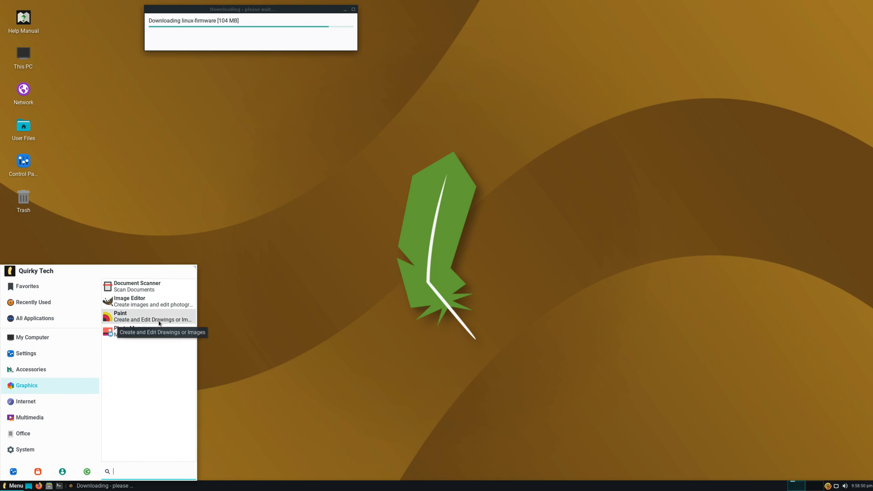
mouse_move(61, 338)
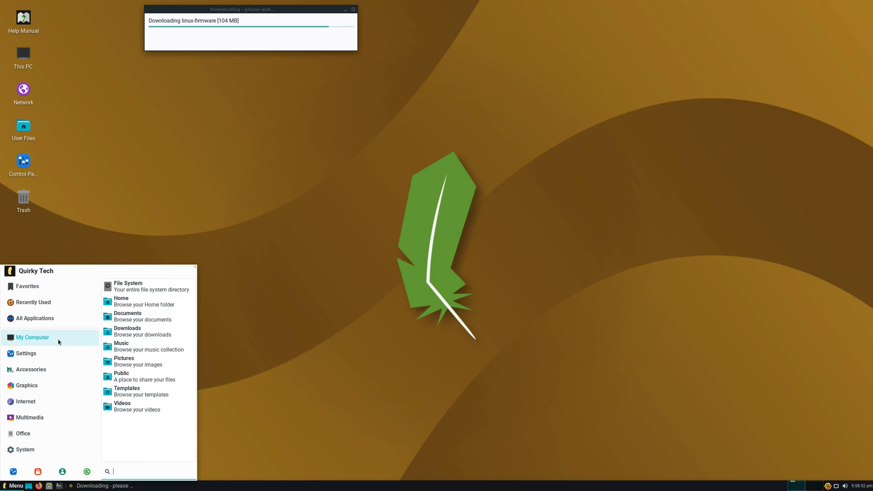
mouse_move(51, 354)
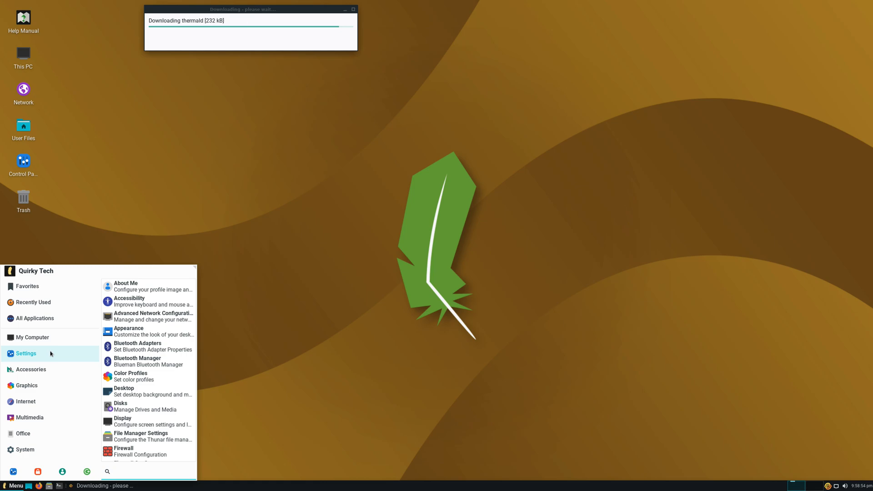
scroll(132, 362, down, 3)
scroll(132, 362, down, 7)
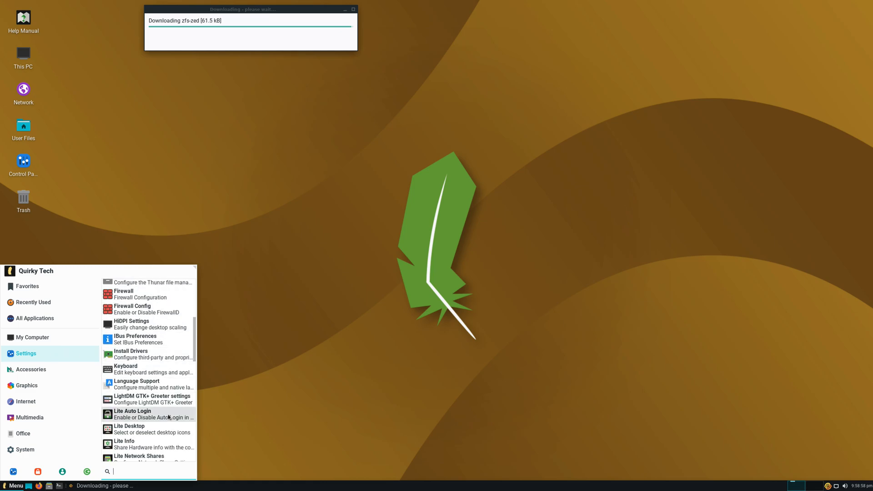
scroll(170, 417, down, 12)
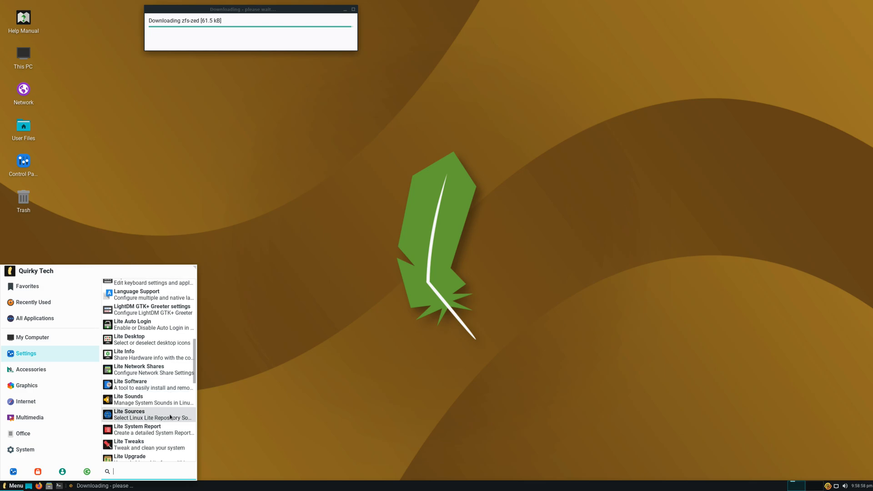
click(252, 408)
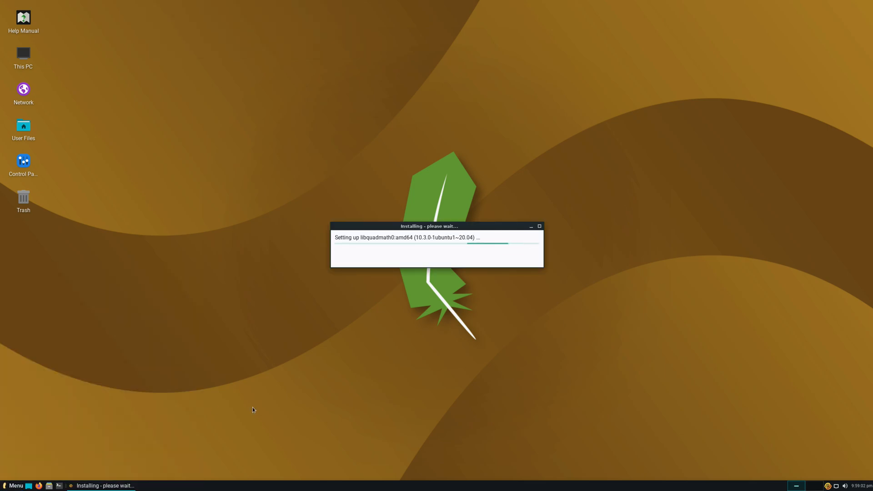